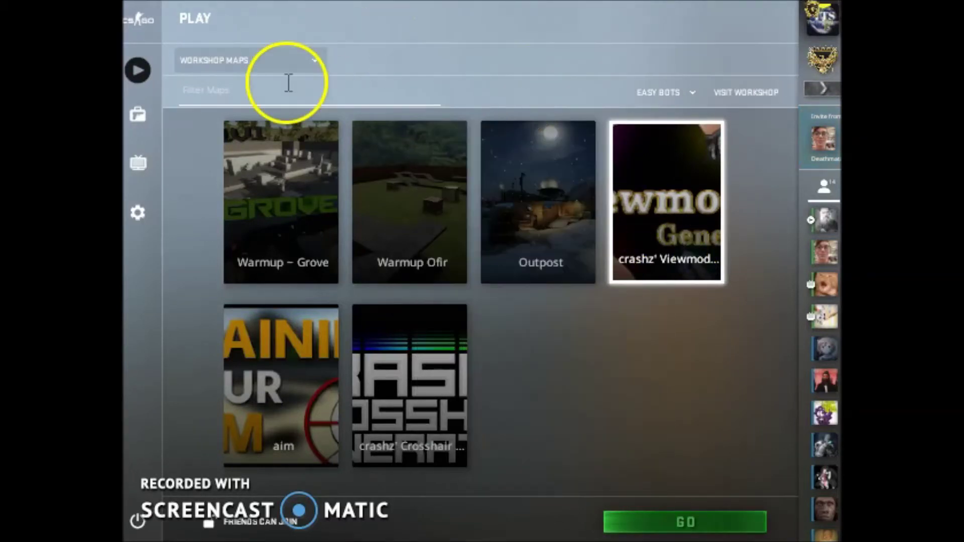
Switch to the browser and examine the crashz' Viewmodel Generator page on the Steam Workshop, including its description
click(140, 21)
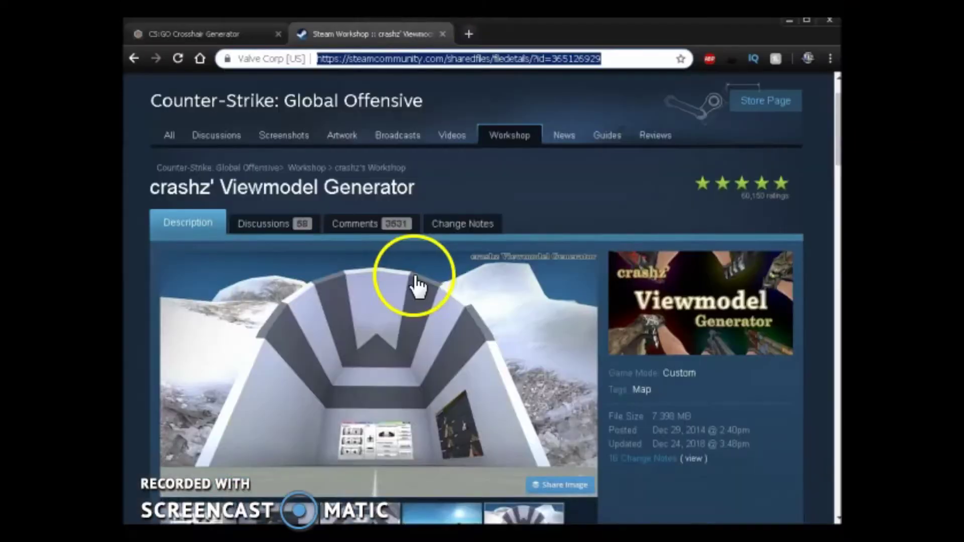
scroll(381, 187, down, 8)
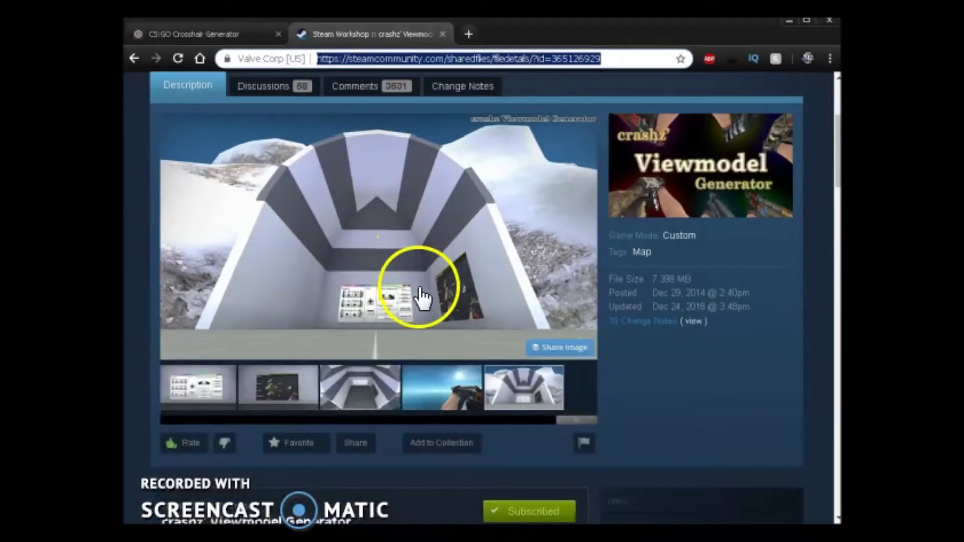
scroll(429, 303, down, 5)
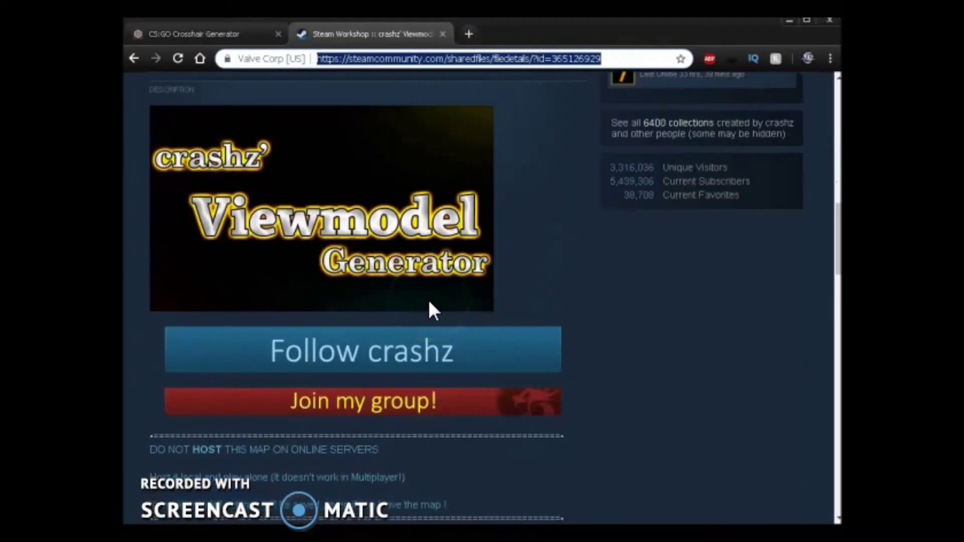
scroll(430, 303, up, 5)
scroll(377, 258, up, 4)
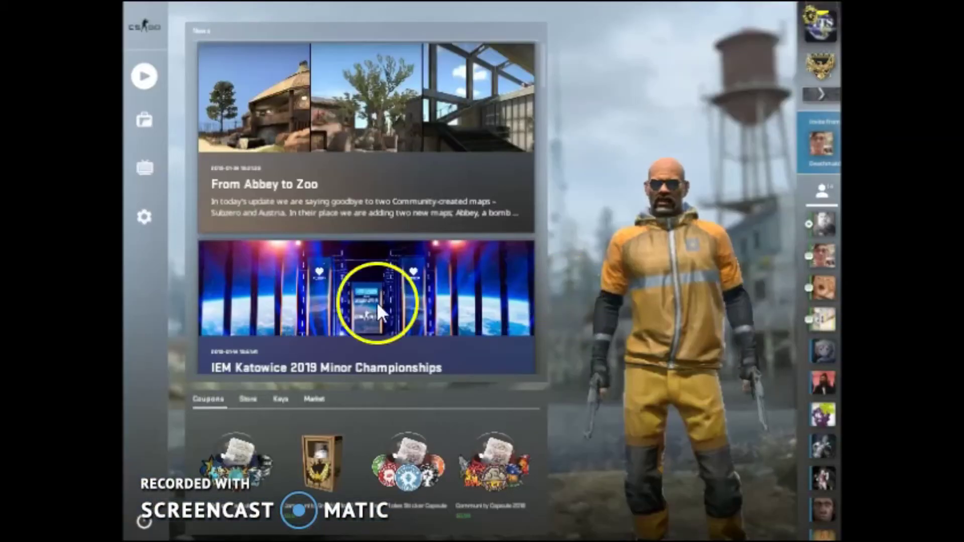
Launch the crashz' Viewmodel Generator workshop map in Custom mode from the game's workshop maps
click(145, 76)
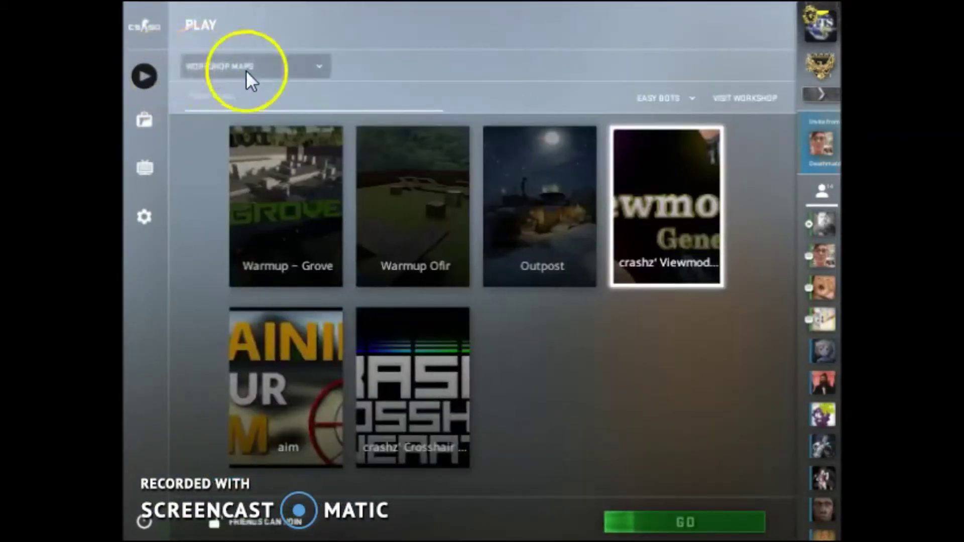
click(208, 67)
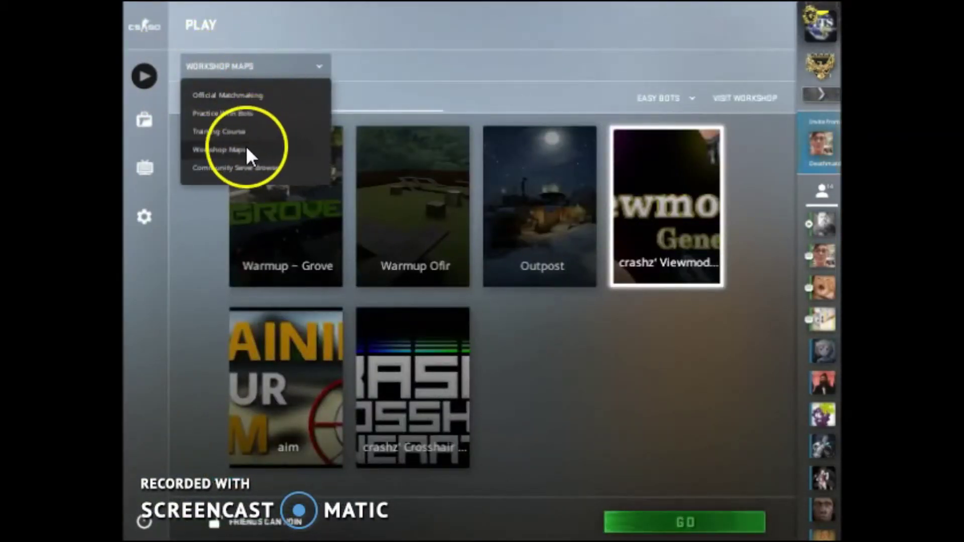
click(246, 148)
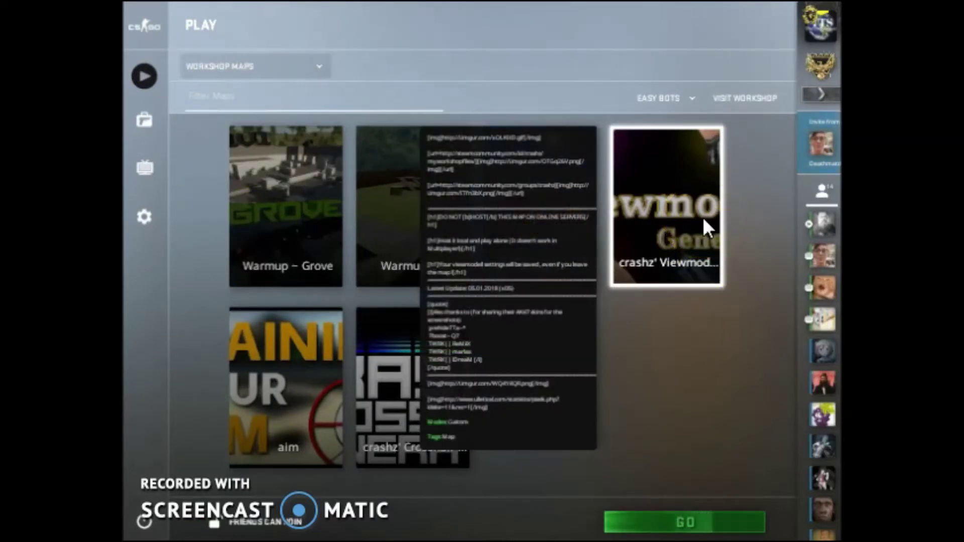
click(660, 523)
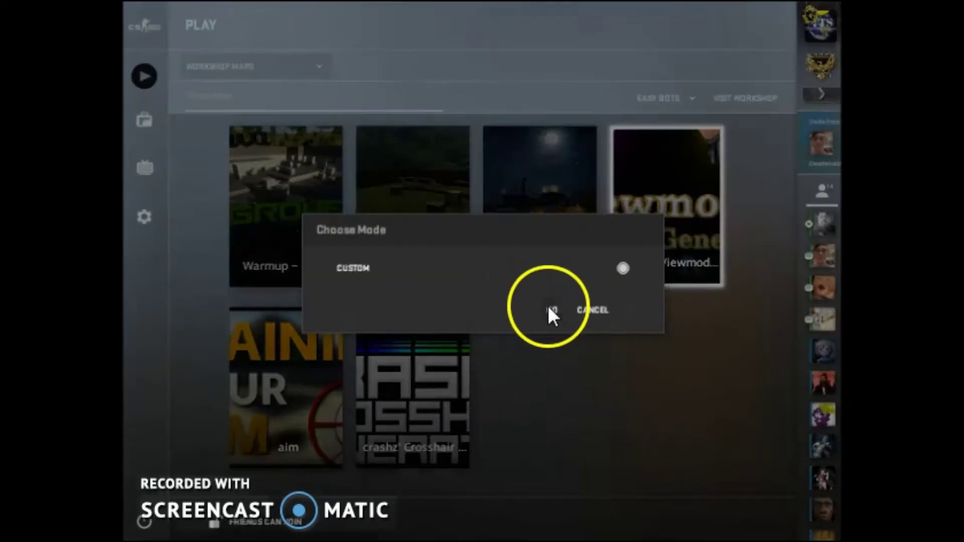
click(544, 313)
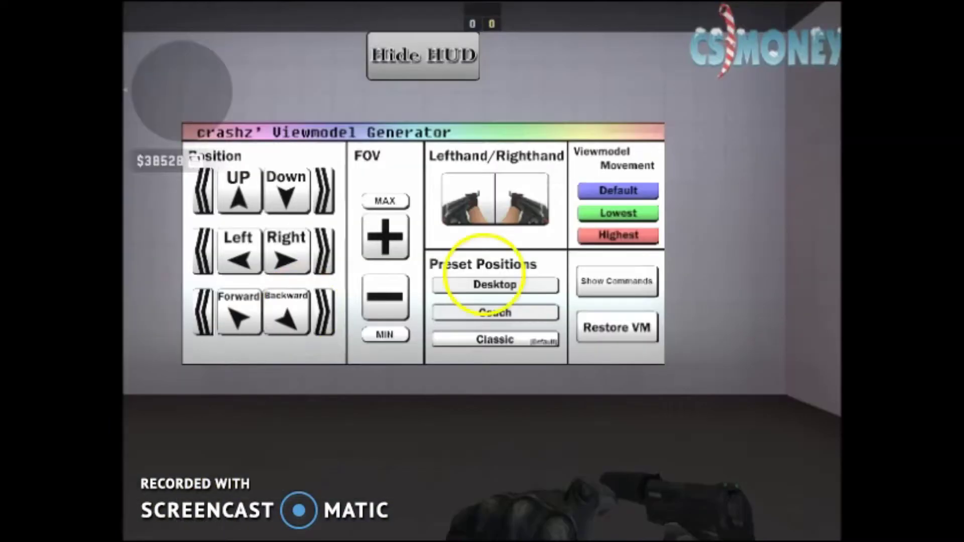
Inspect the pistol and knife viewmodels in front of the generator board
key(f)
key(f)
key(f)
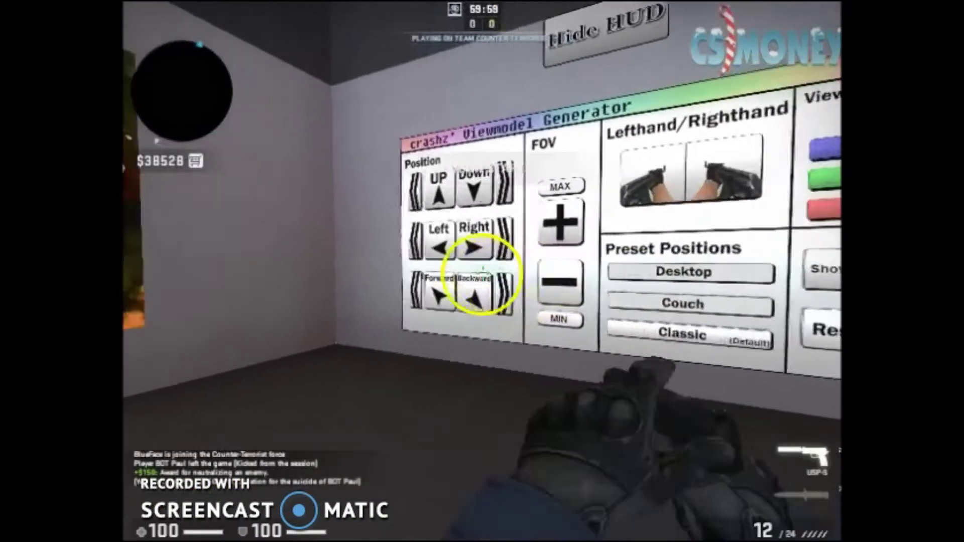
key(f)
key(f)
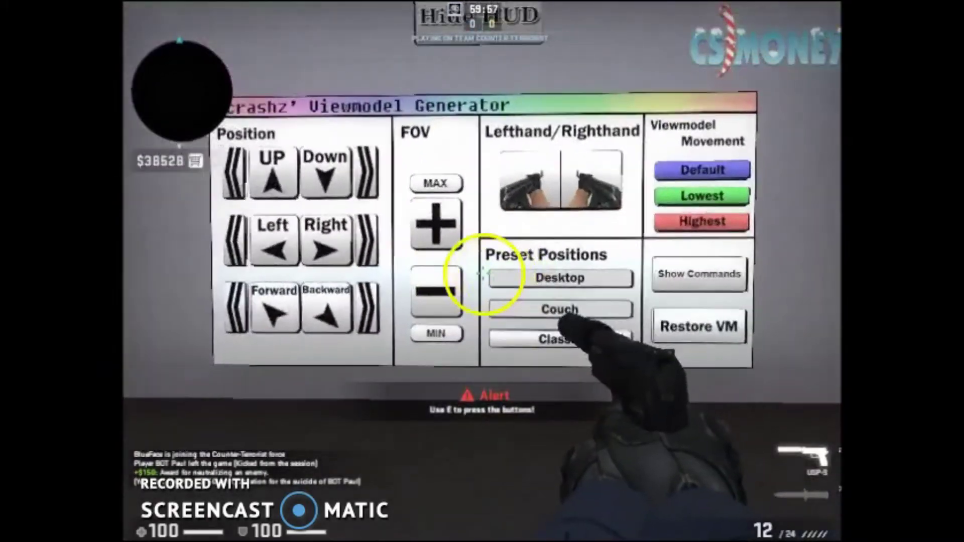
key(f)
key(f)
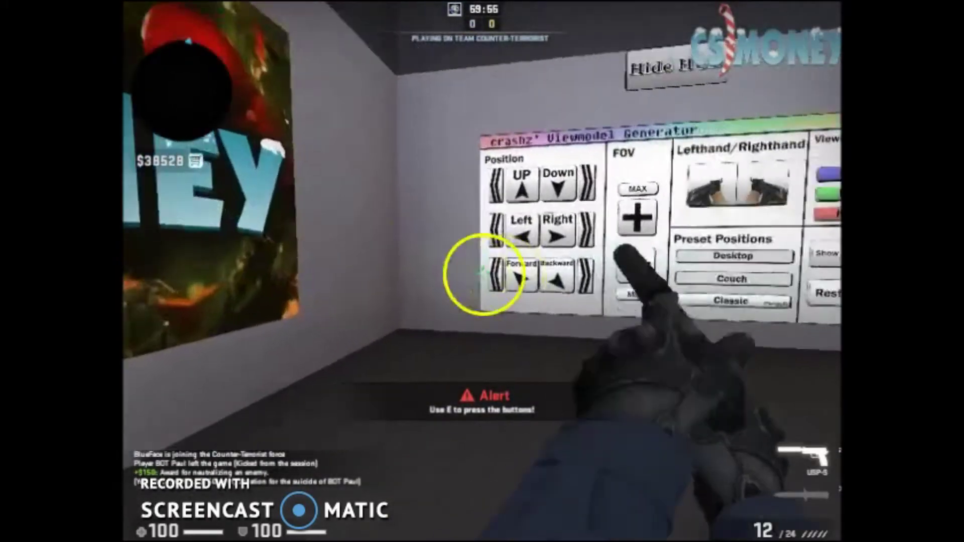
key(w)
key(3)
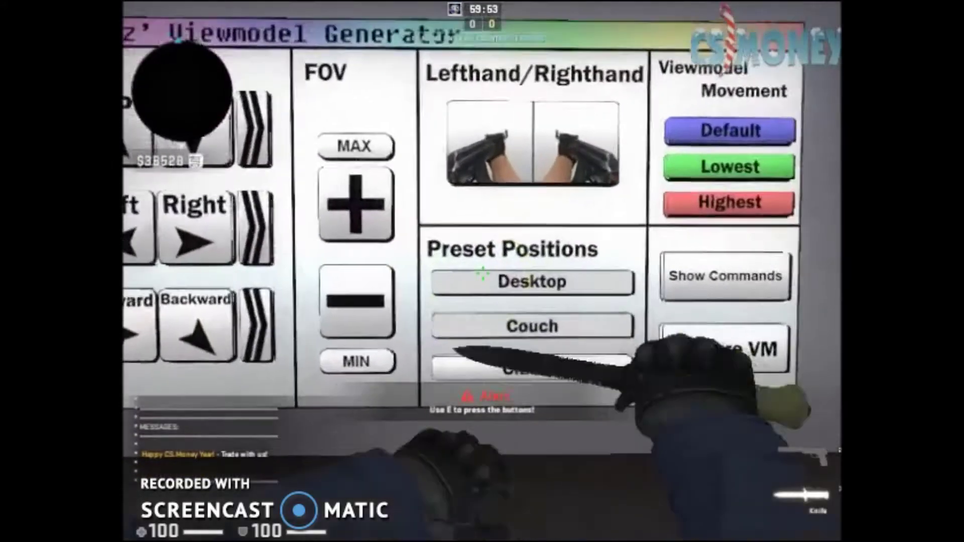
key(2)
key(s)
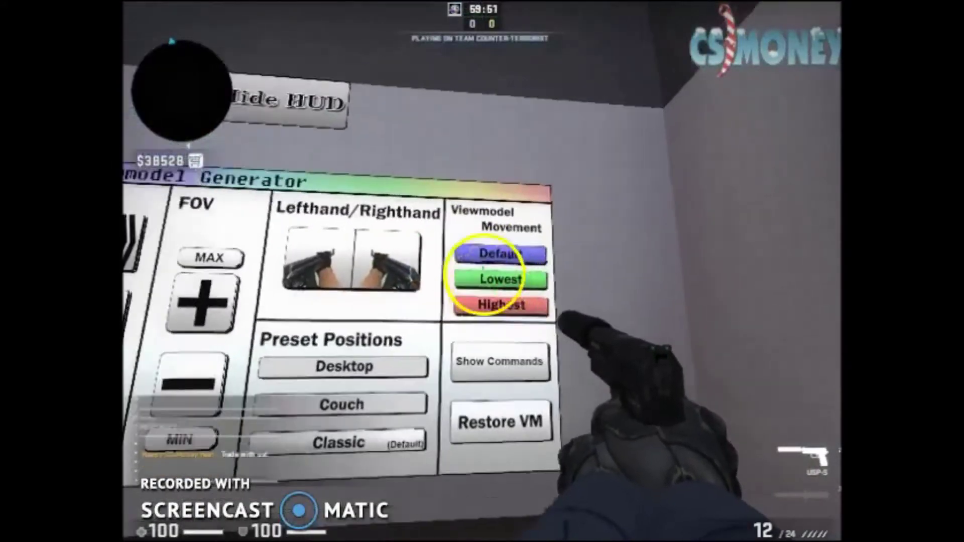
Walk toward and away from the Viewmodel Movement options to check how much the weapon shifts
key(w)
key(3)
key(2)
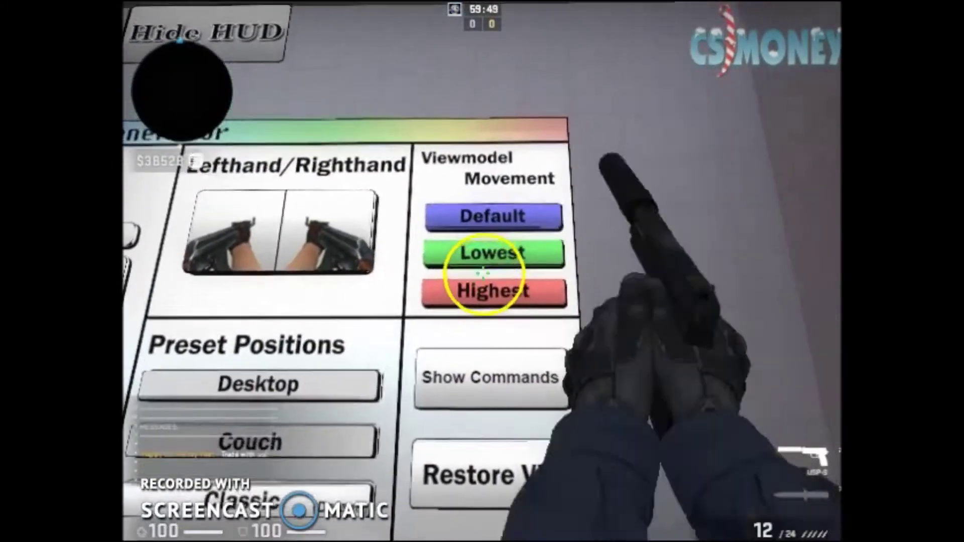
key(s)
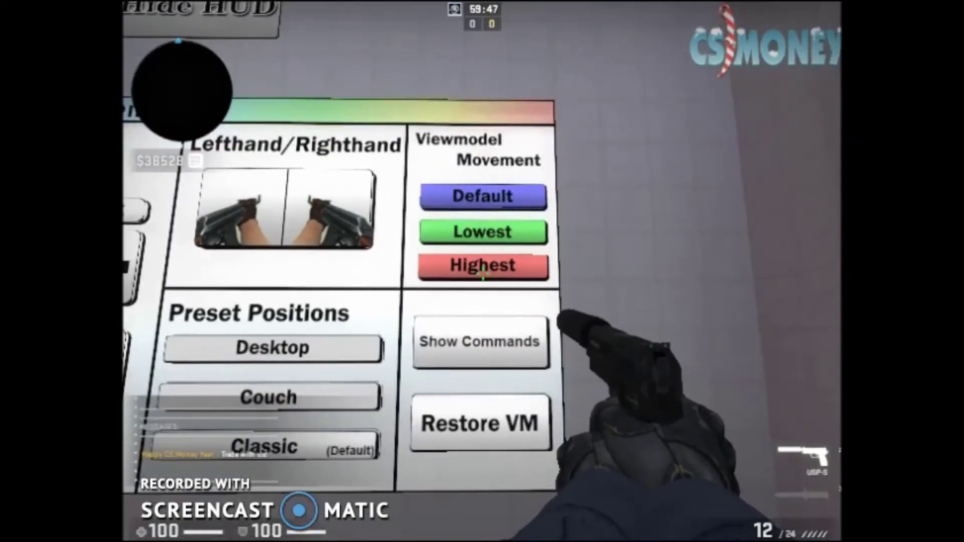
click(484, 280)
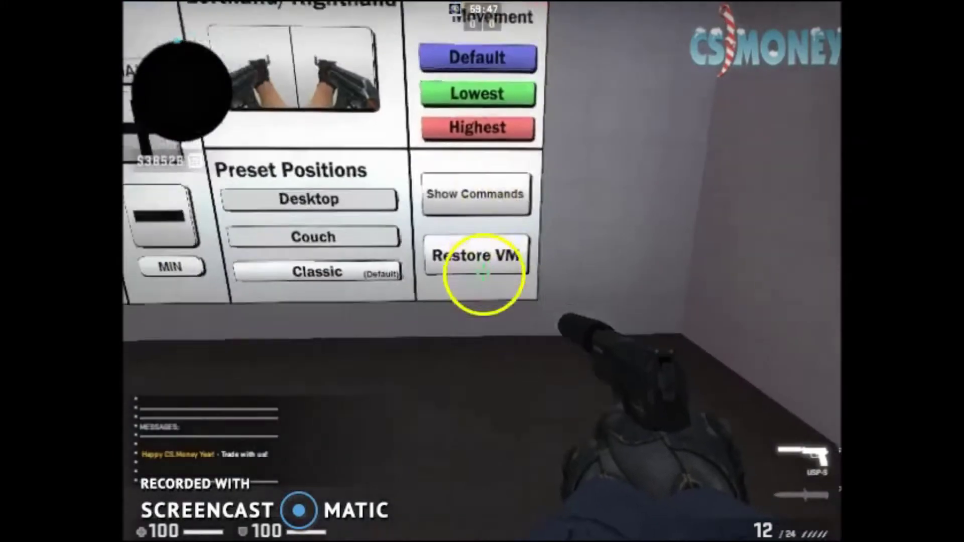
key(s)
key(w)
key(s)
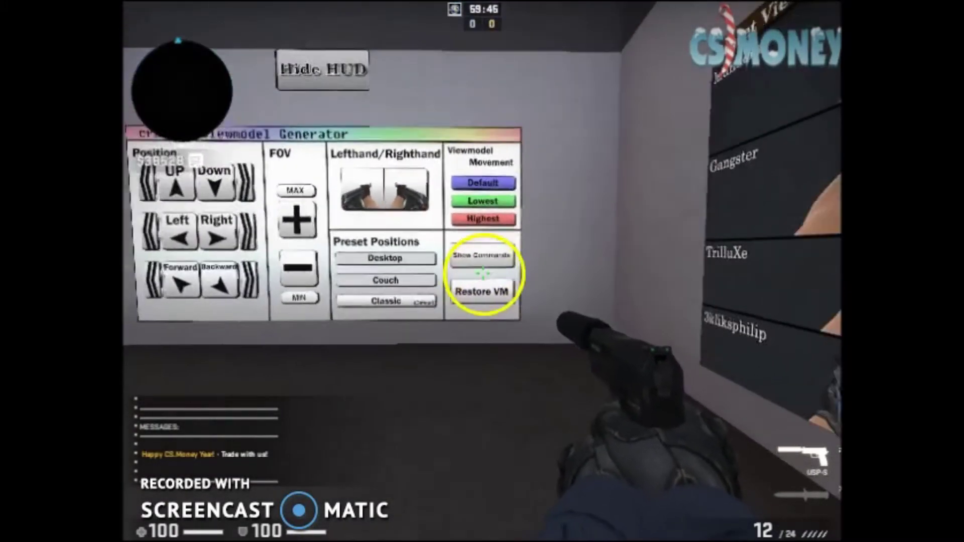
key(w)
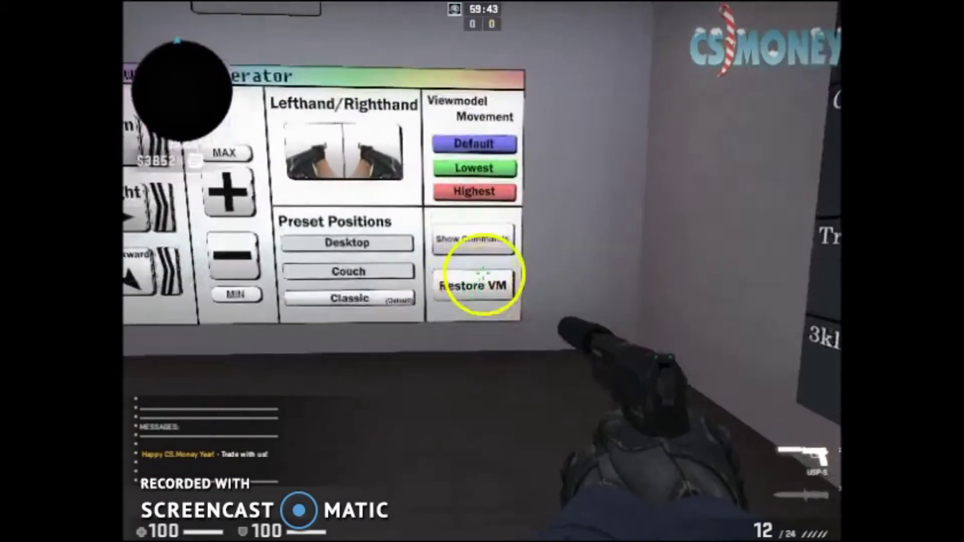
key(w)
key(s)
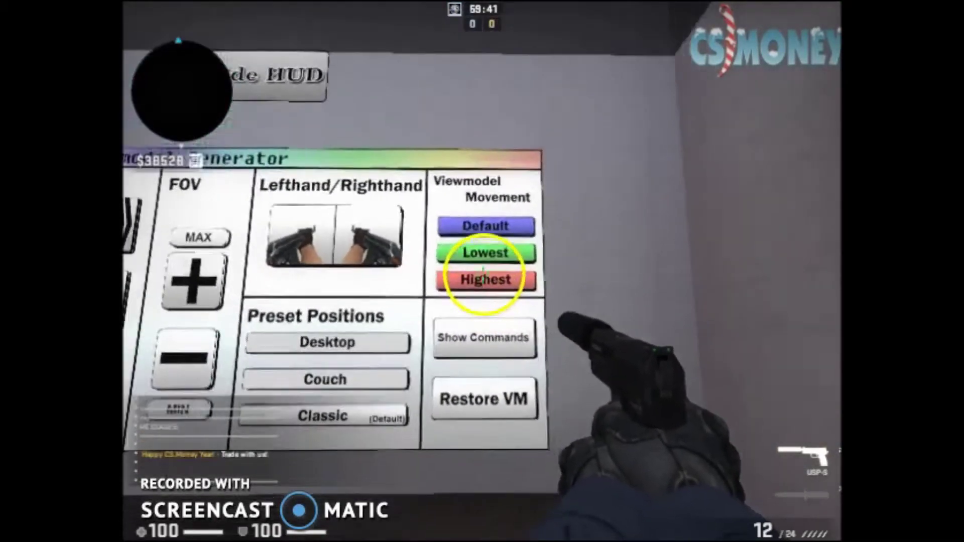
Set the viewmodel movement to Highest and walk back and forth to test it
click(483, 272)
key(s)
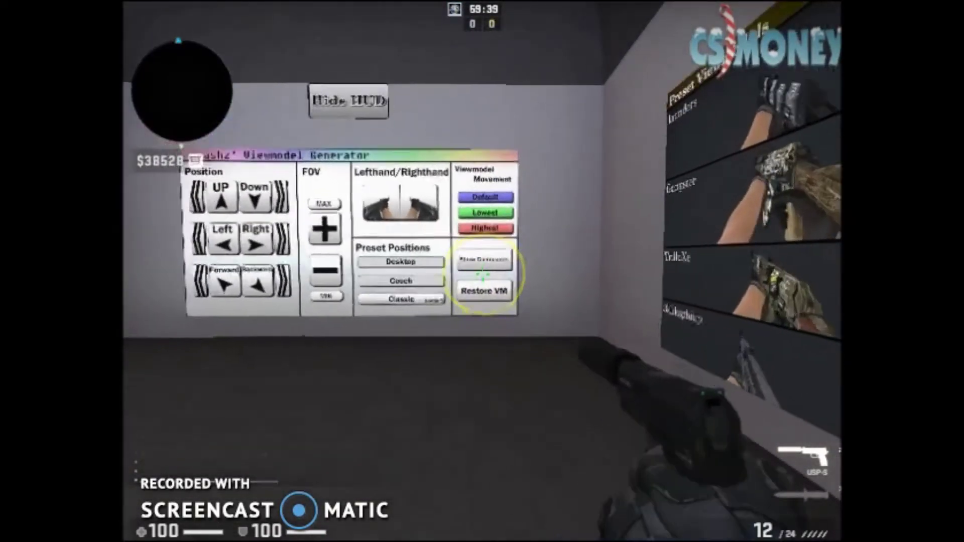
key(w)
key(s)
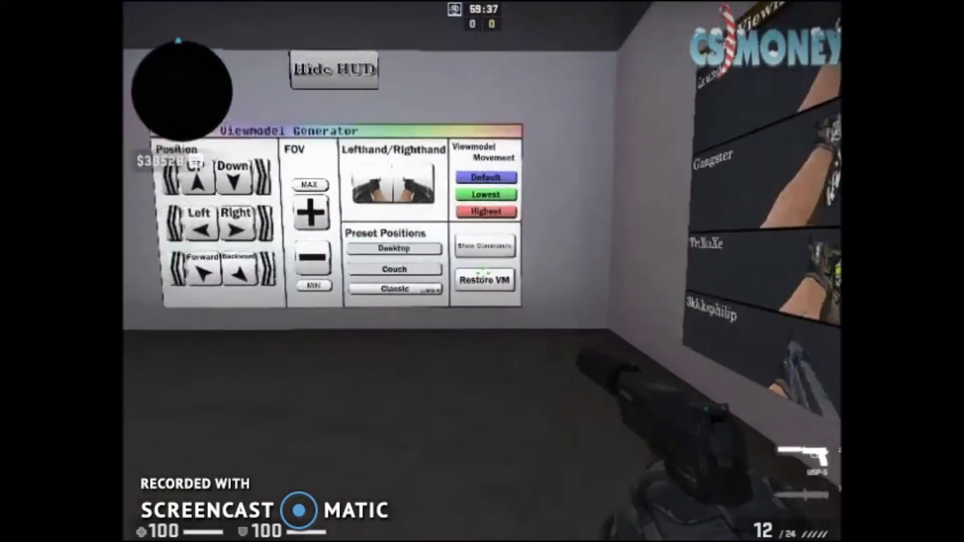
Set the viewmodel movement to Lowest and walk back and forth to test it
key(w)
key(w)
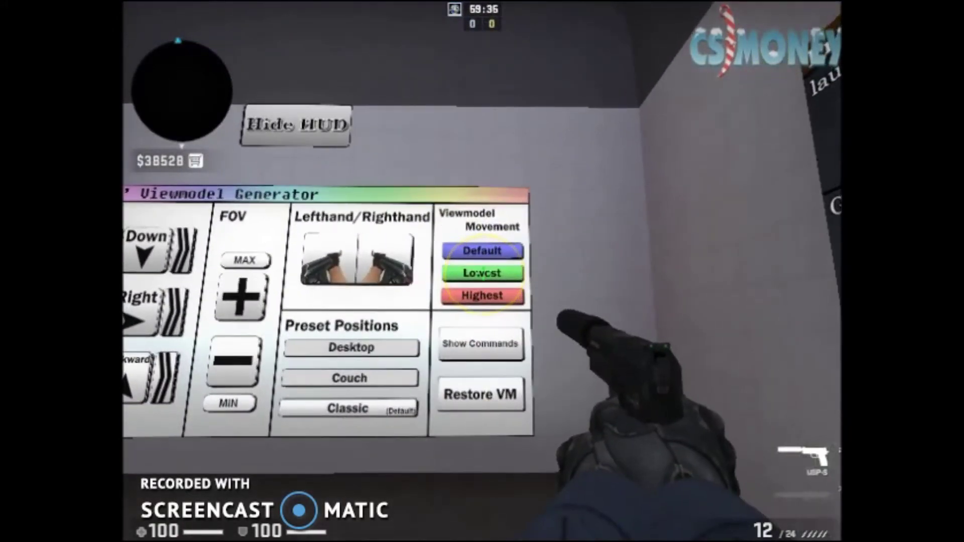
key(s)
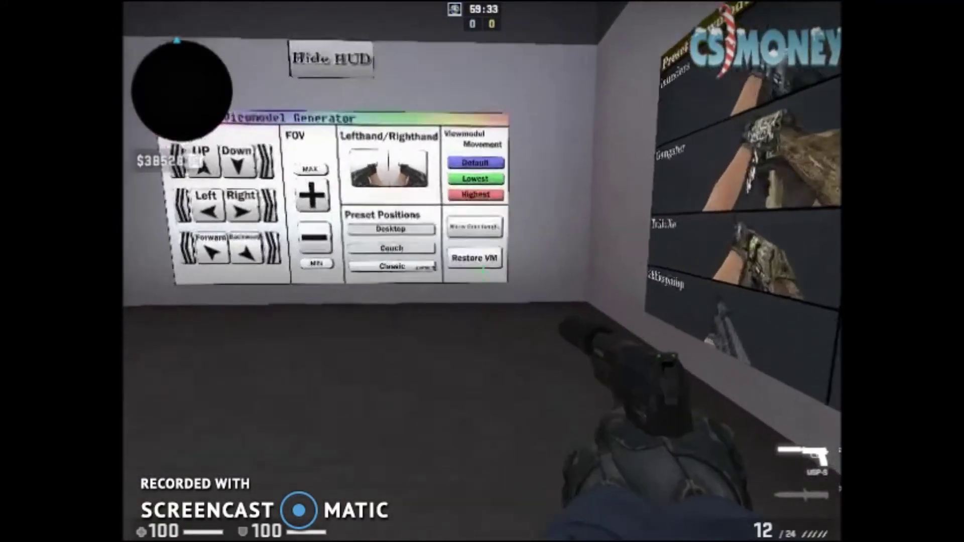
key(w)
key(s)
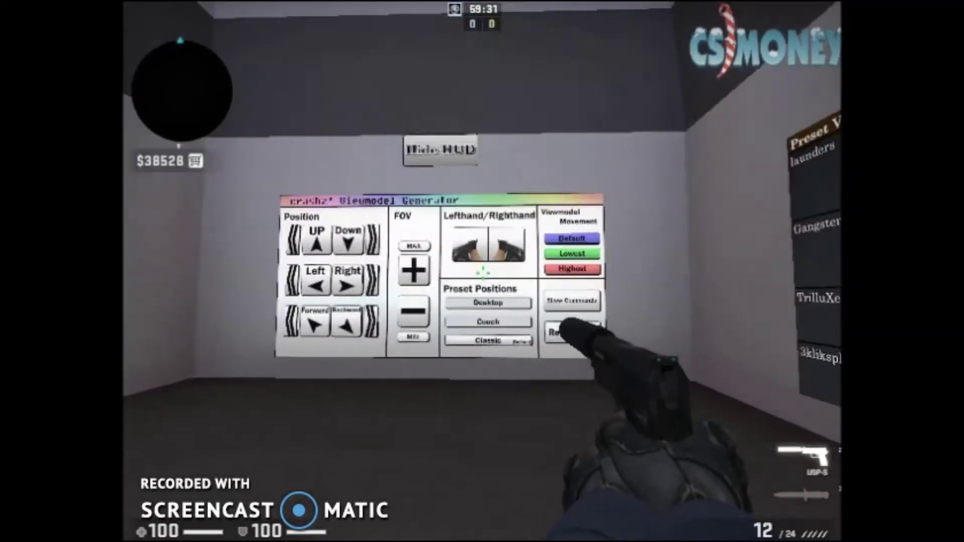
Try the viewmodel's forward and backward positions, and shift the weapon left and fully right
click(484, 274)
key(w)
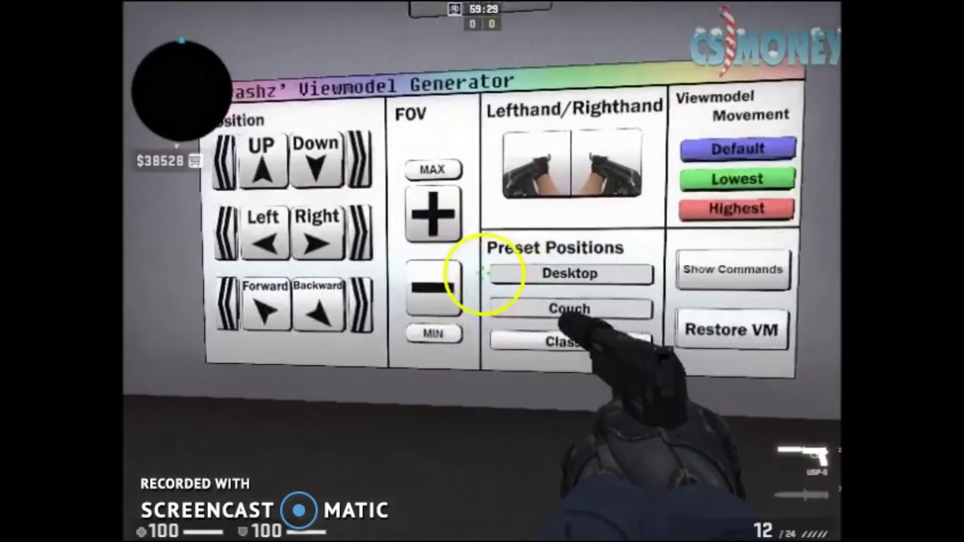
key(w)
key(s)
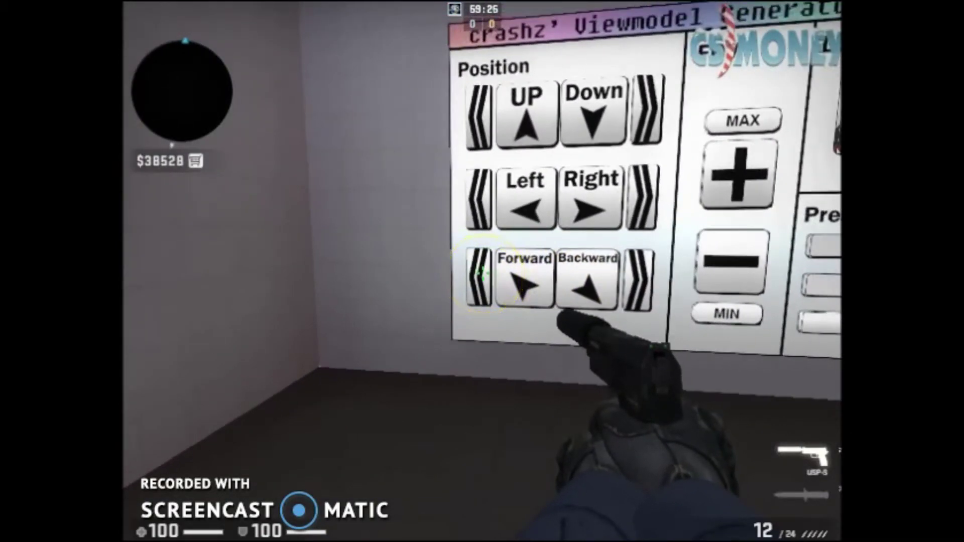
key(d)
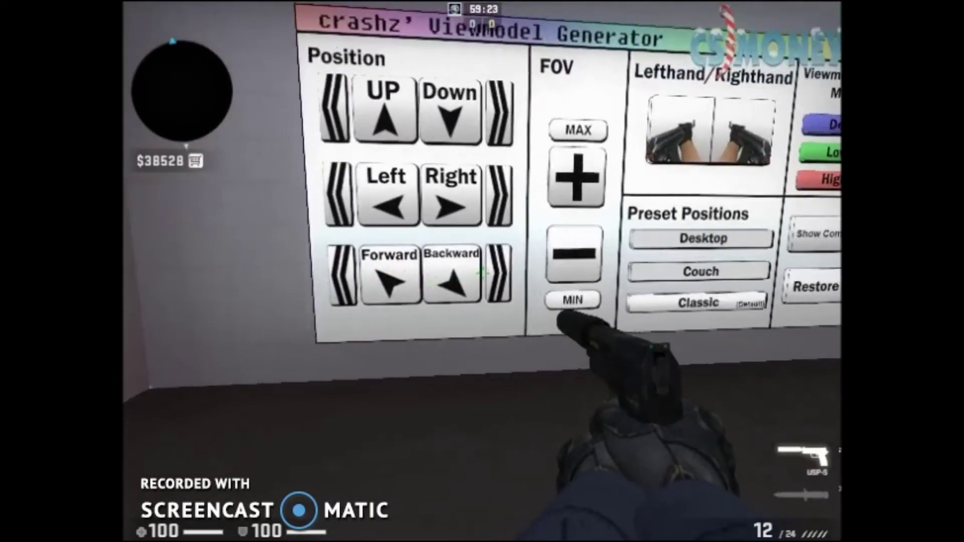
click(483, 273)
click(484, 271)
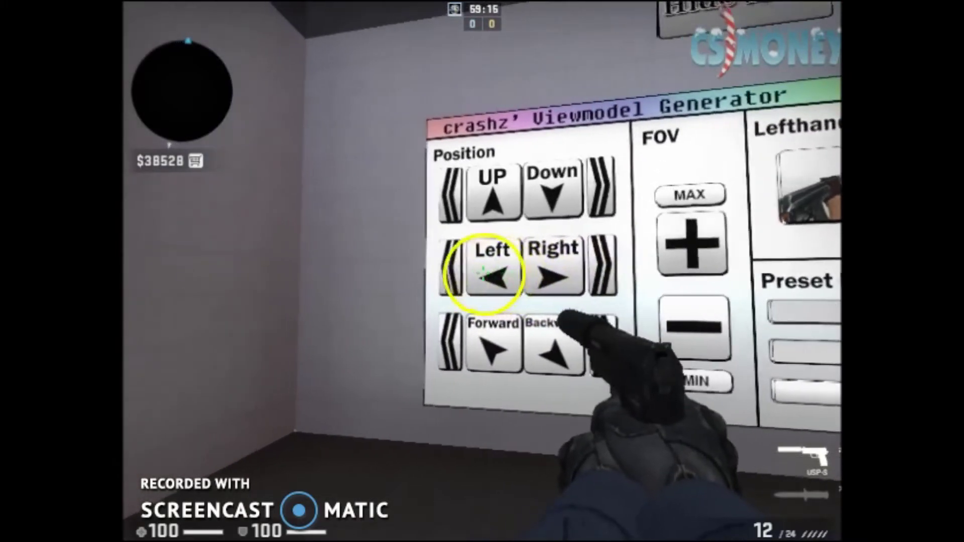
click(483, 273)
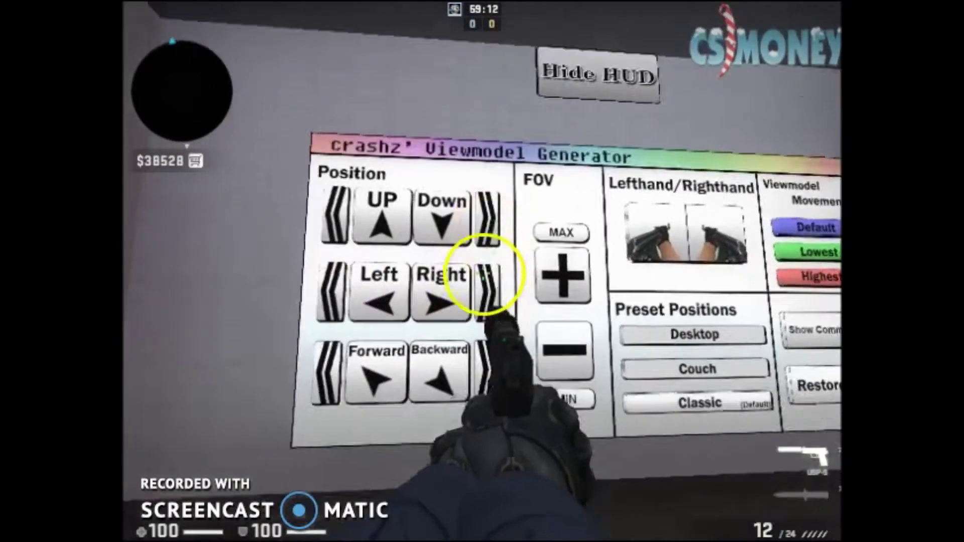
click(483, 274)
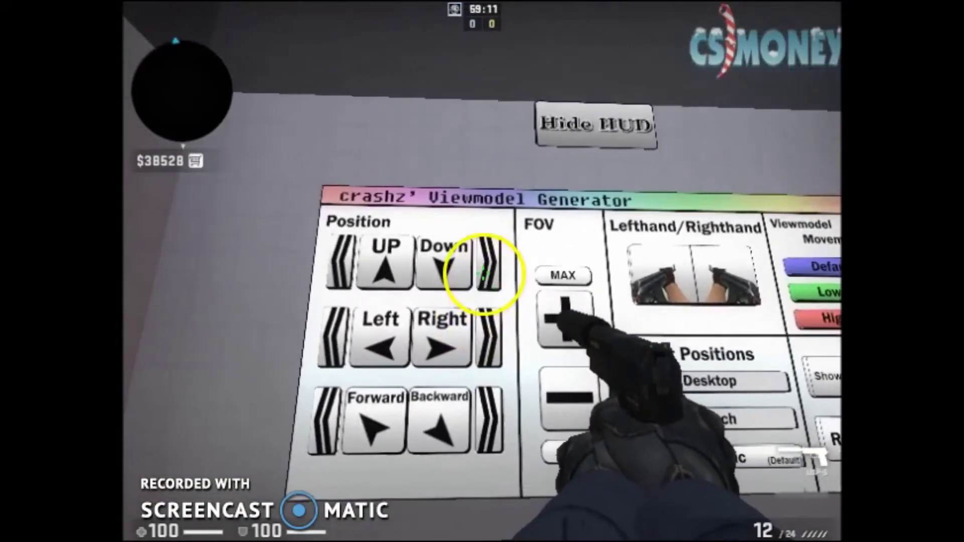
Raise the viewmodel's vertical position, and lower it again in single steps
click(483, 274)
click(484, 272)
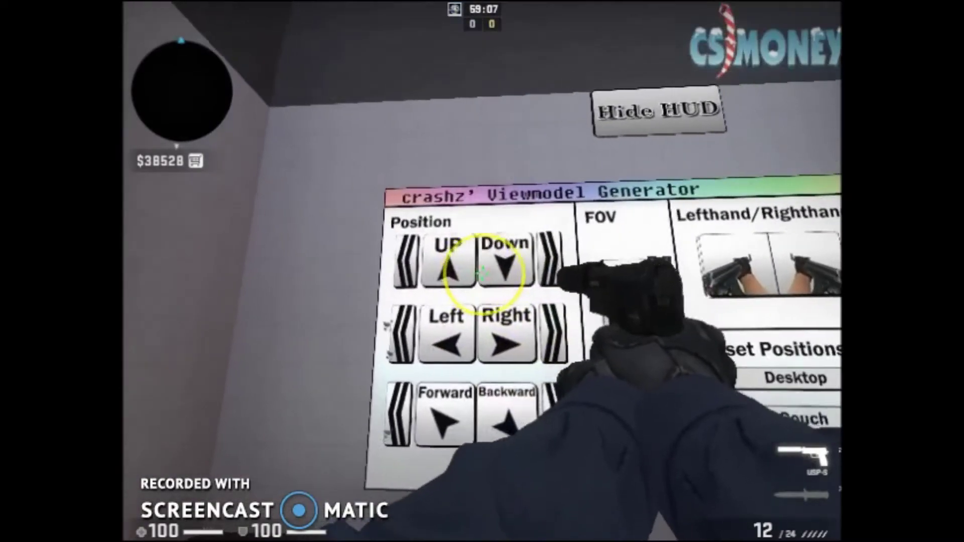
click(482, 271)
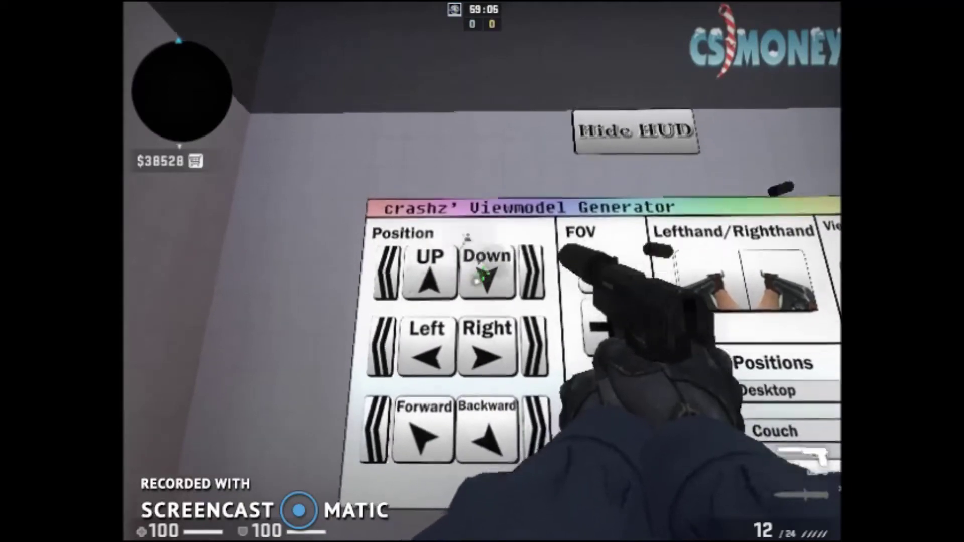
click(482, 272)
key(a)
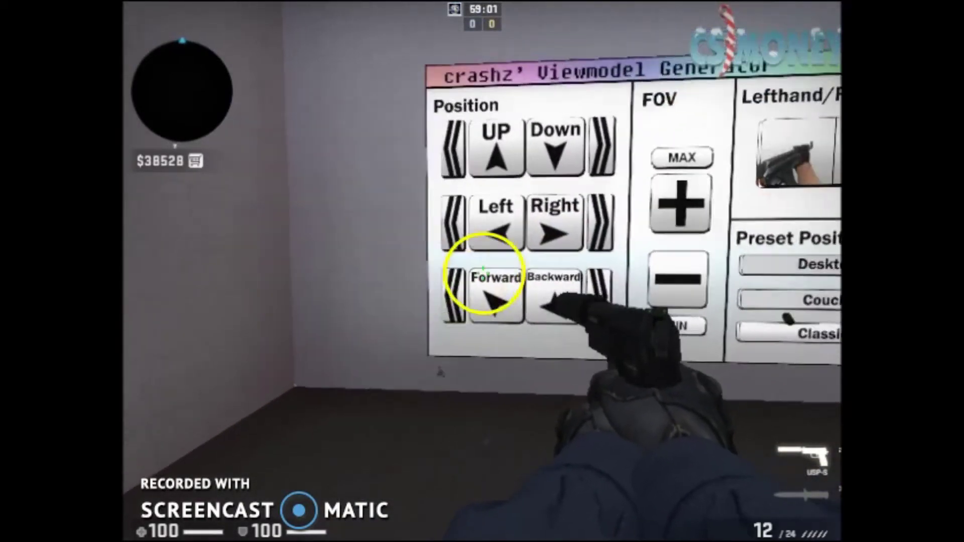
key(w)
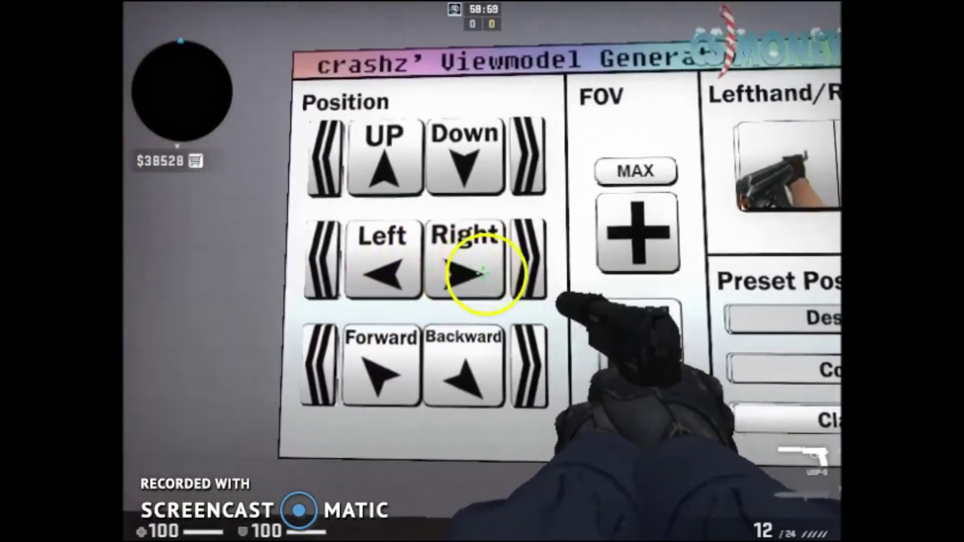
Nudge the viewmodel right and back left on the generator board, and step back to check the weapon's position
click(483, 273)
key(a)
click(483, 273)
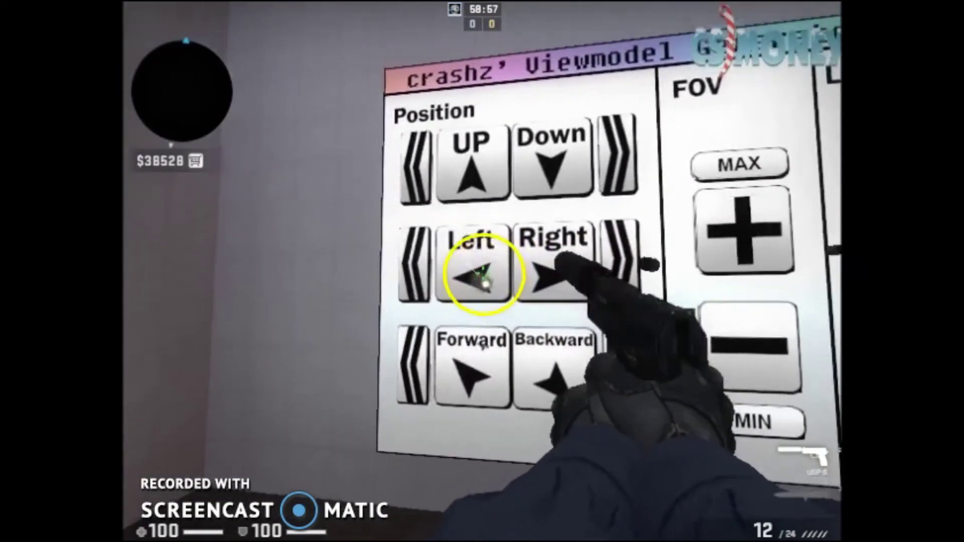
key(s)
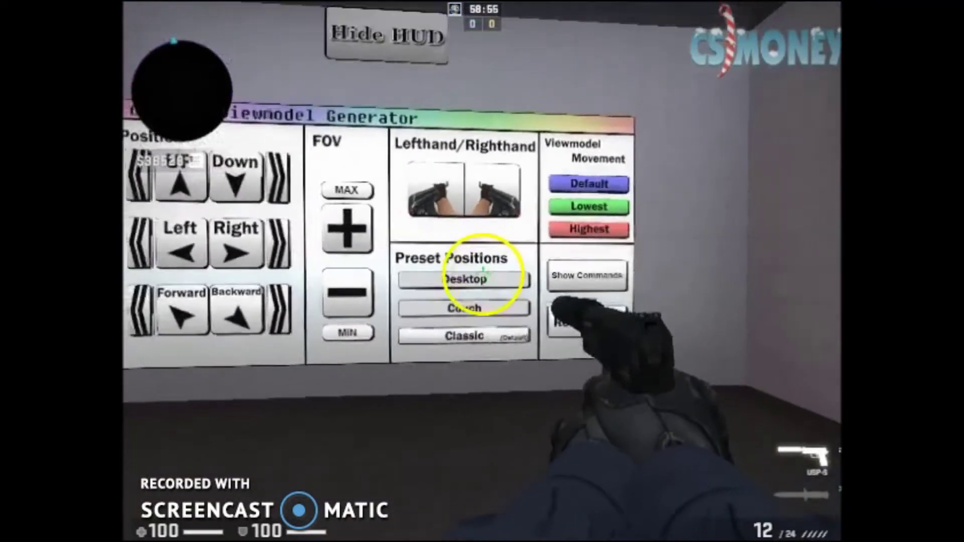
key(a)
Run "buy ak47" in the console and equip the purchased rifle
text(b)
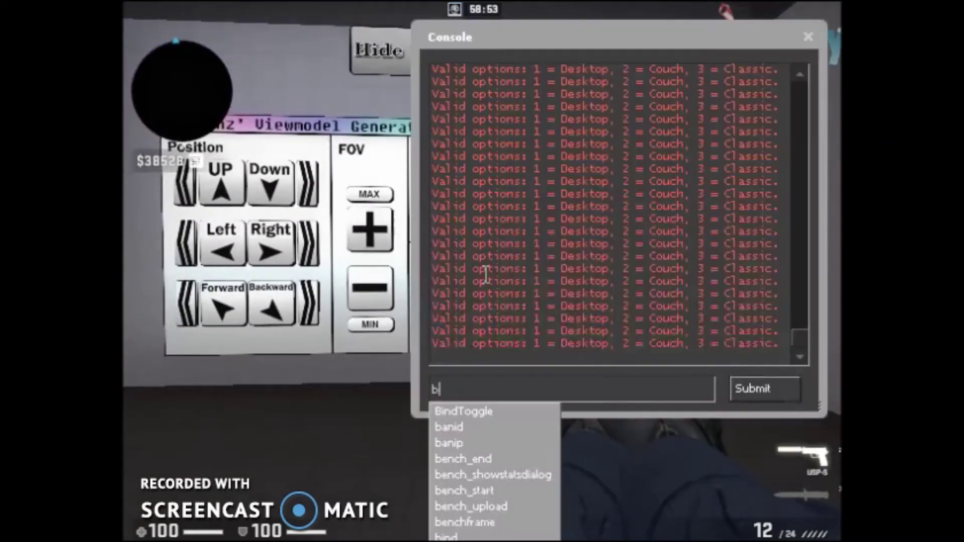
text(ind)
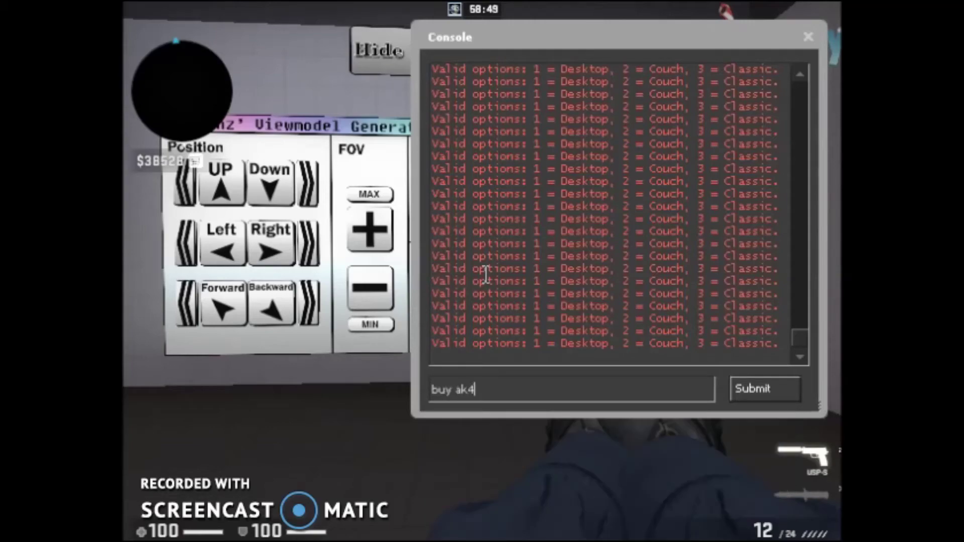
text(2)
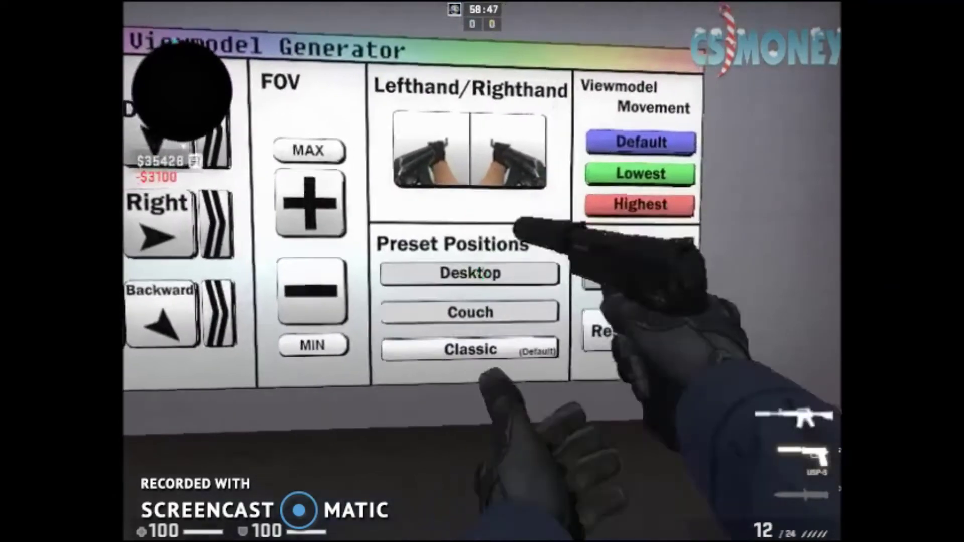
text(1)
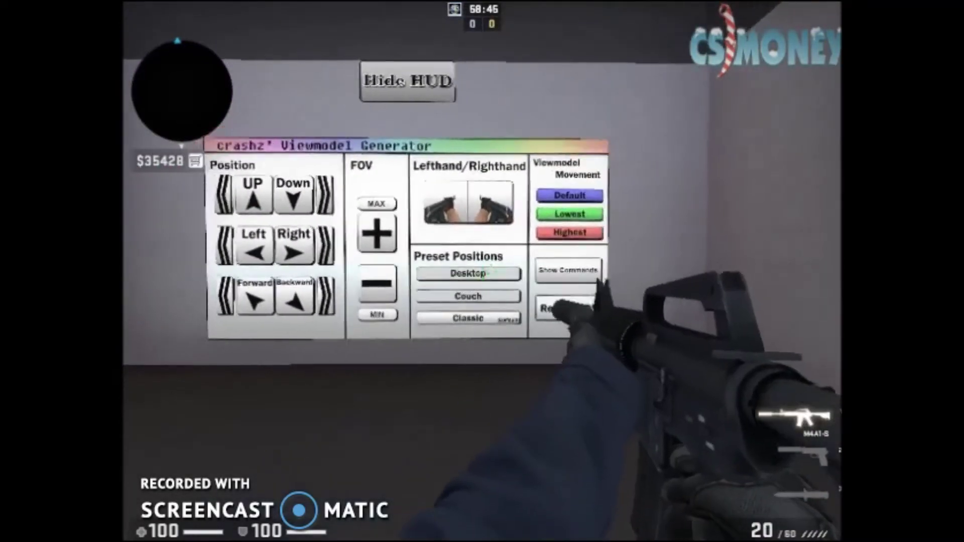
Check the rifle's viewmodel in front of the Preset Viewmodels board by switching weapons and firing test shots
text(w)
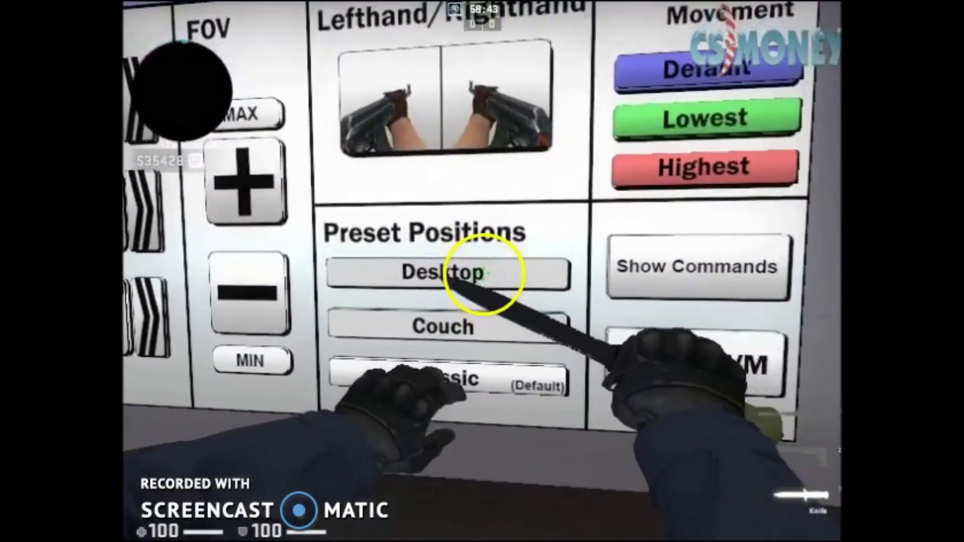
click(484, 274)
key(1)
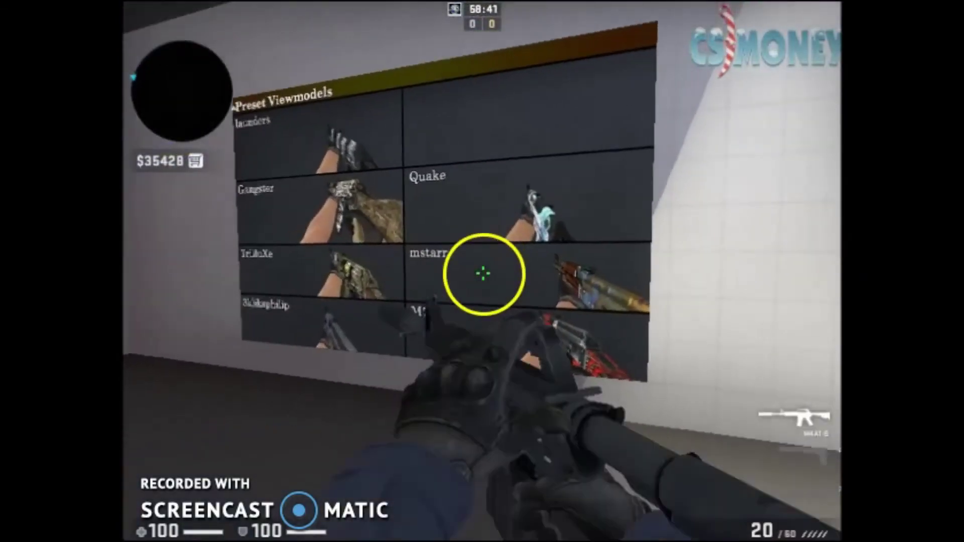
key(w)
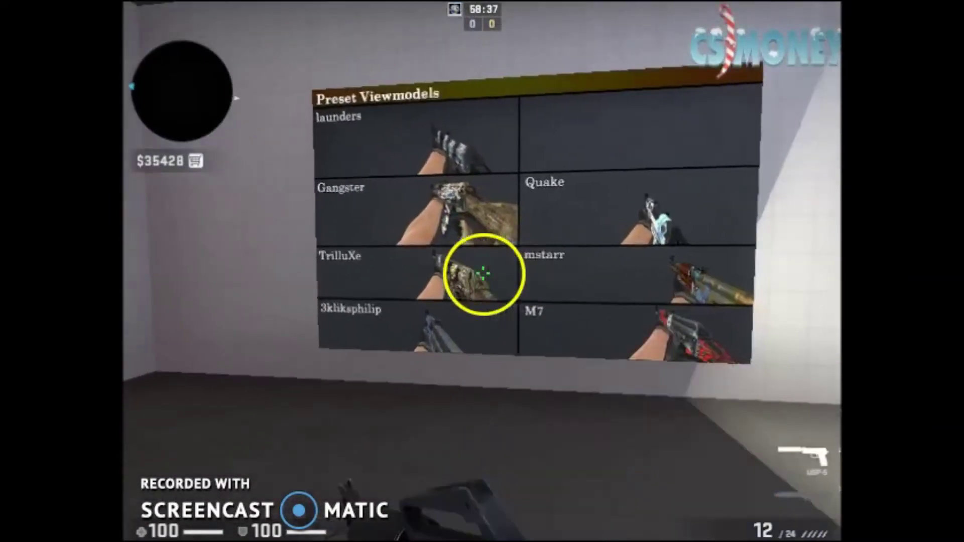
key(1)
key(w)
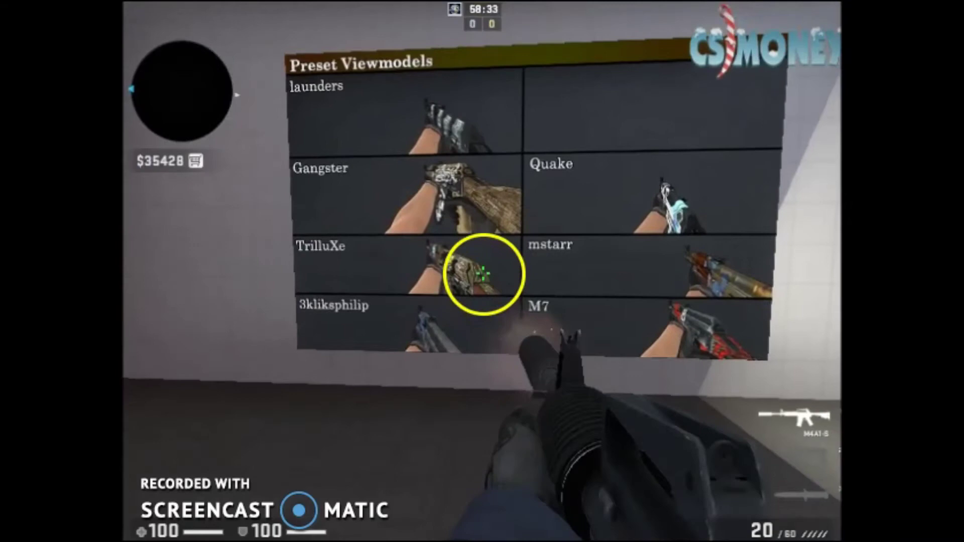
click(483, 273)
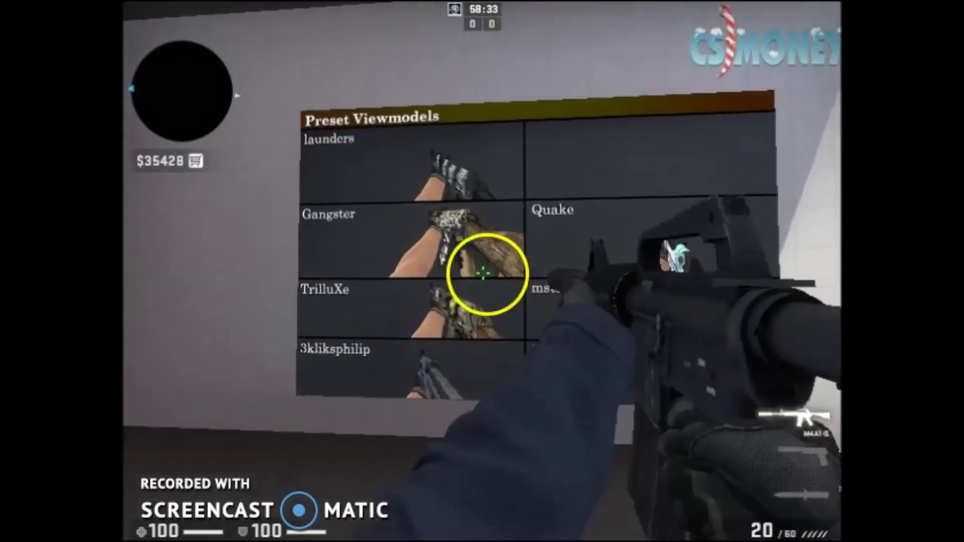
click(483, 273)
click(483, 274)
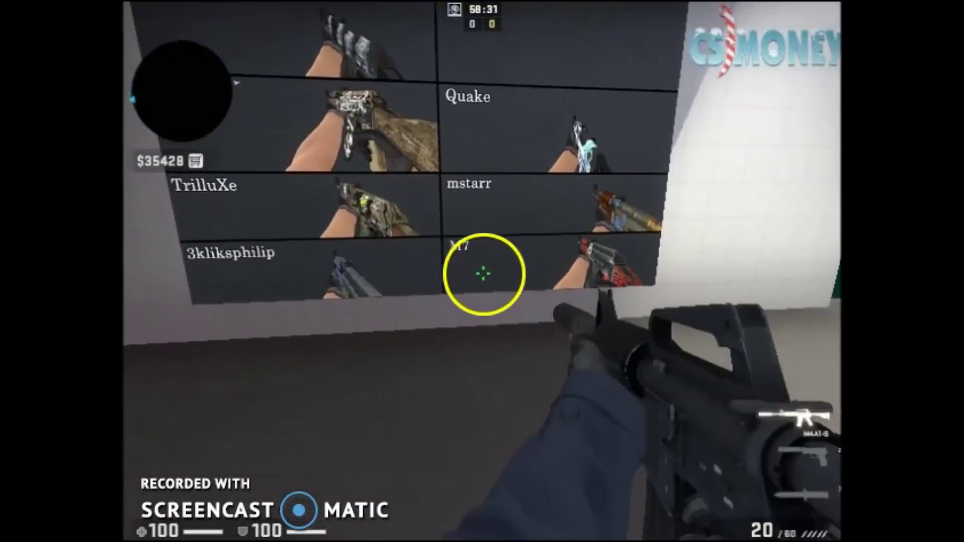
Compare the viewmodel across weapons by repeatedly swapping away from the rifle and back, with a test shot outdoors
key(q)
key(q)
key(w)
key(q)
key(q)
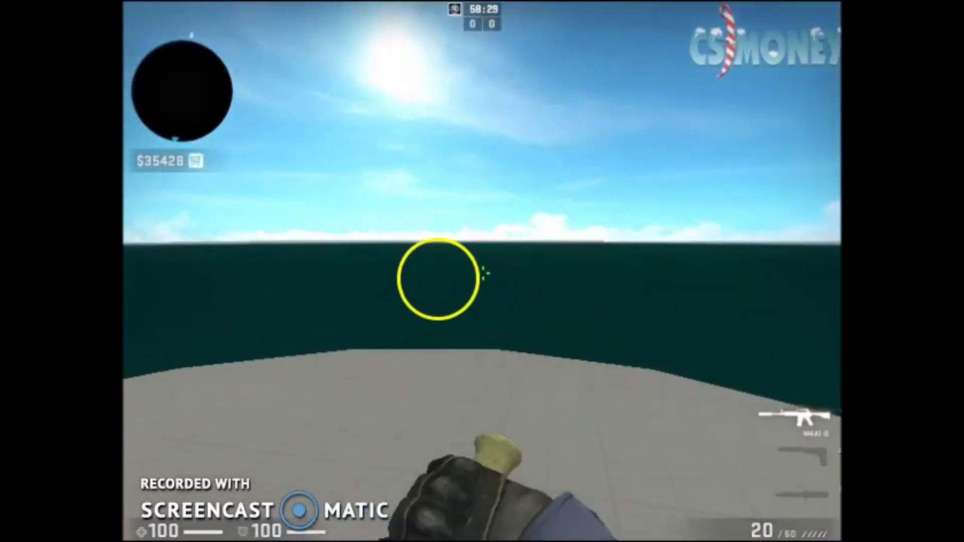
key(q)
key(q)
click(483, 274)
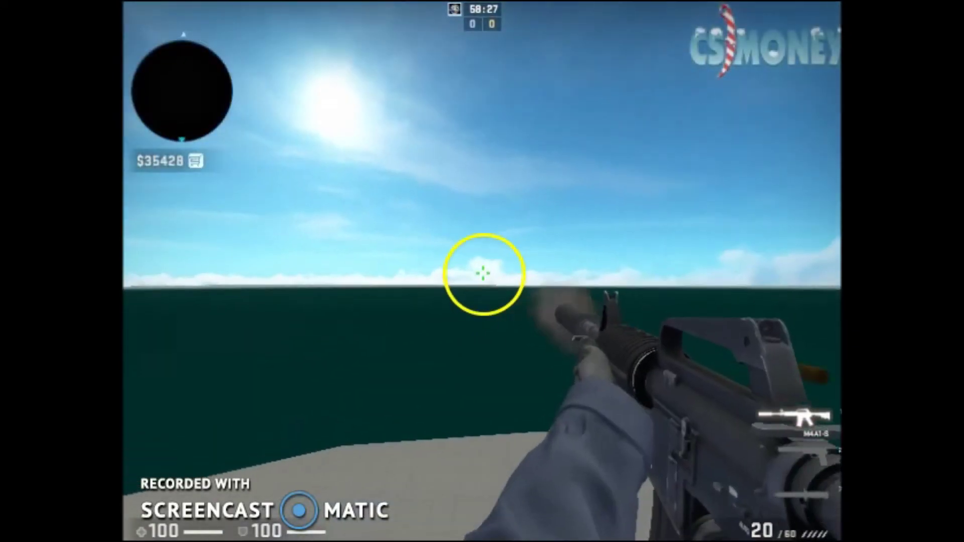
key(q)
key(2)
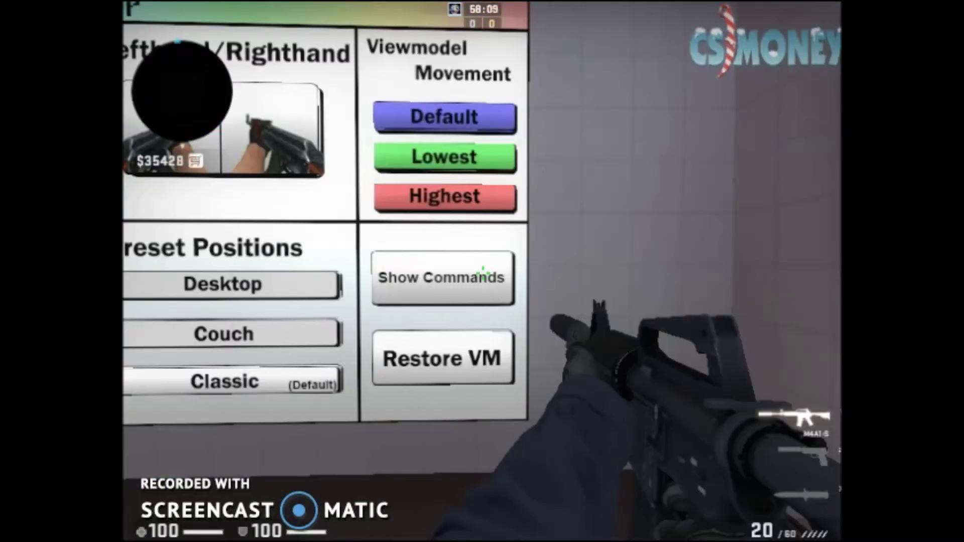
key(2)
key(1)
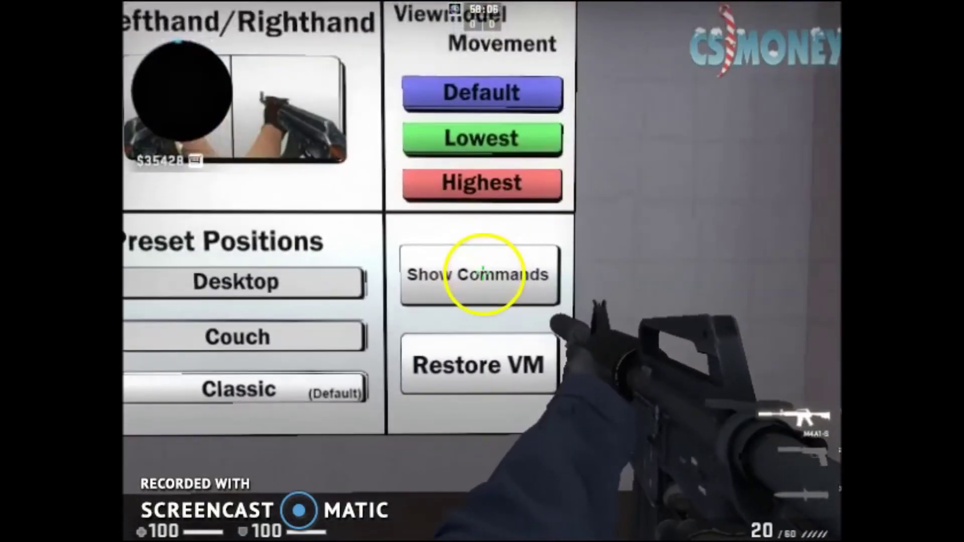
Show the viewmodel commands in the console and select the whole list for copying, and close the console
click(482, 274)
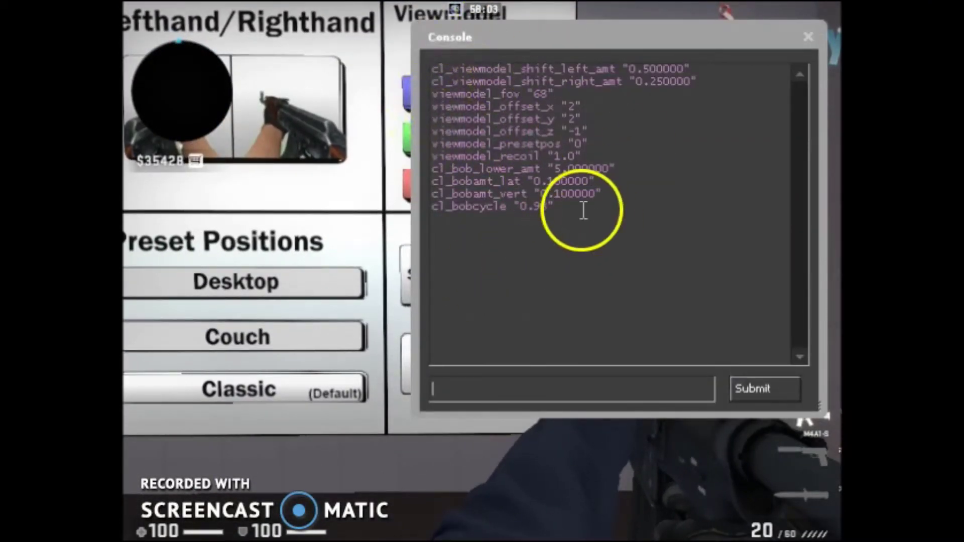
drag(373, 75, 384, 59)
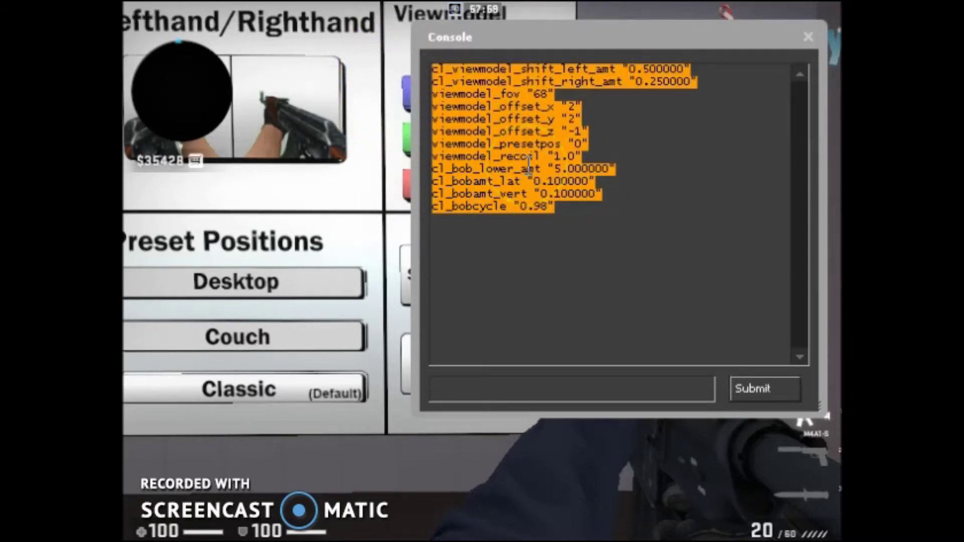
right_click(545, 181)
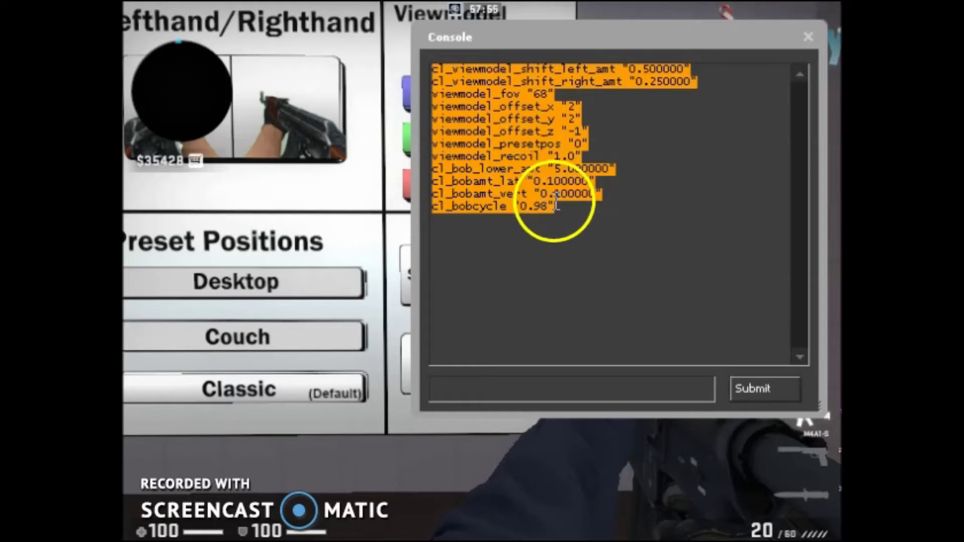
click(808, 38)
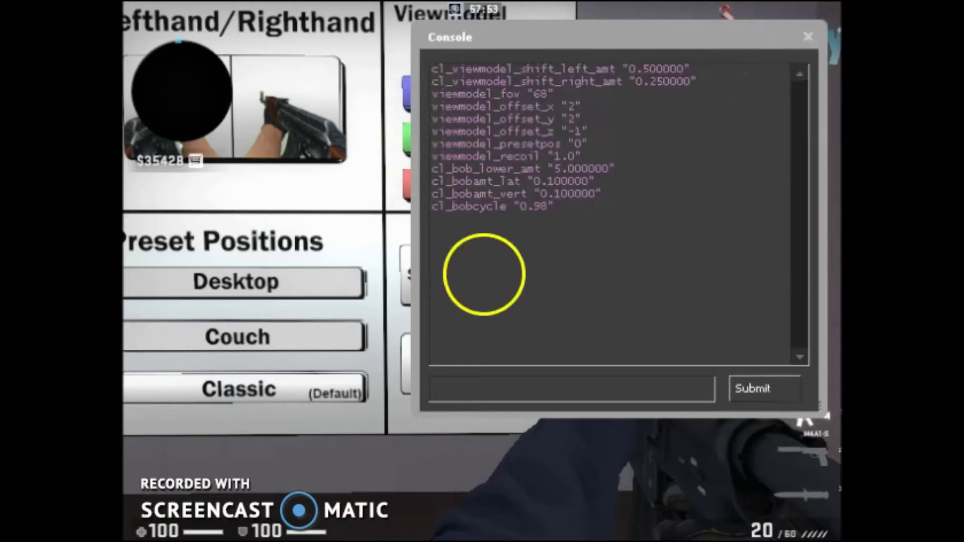
Output the viewmodel commands again and toggle the console to view them
click(483, 274)
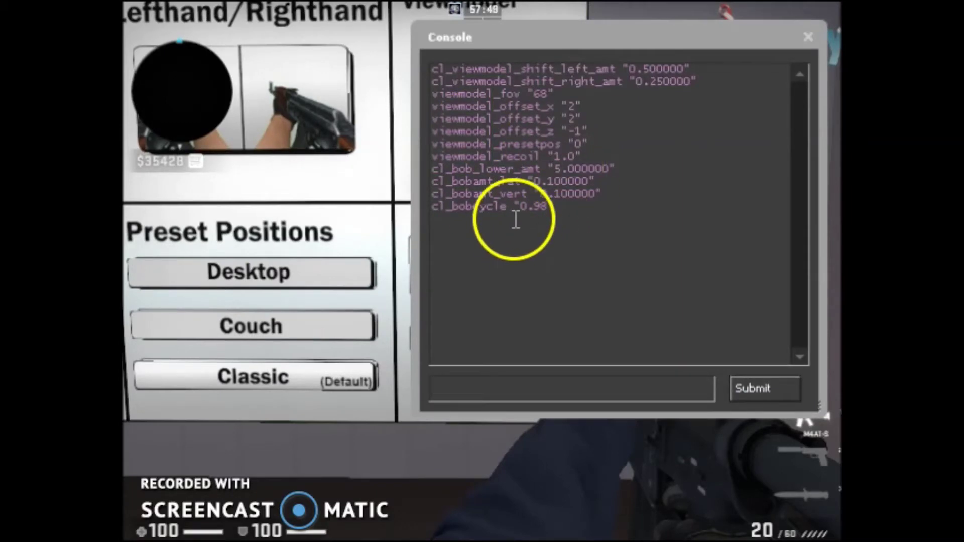
key(grave)
click(483, 273)
key(grave)
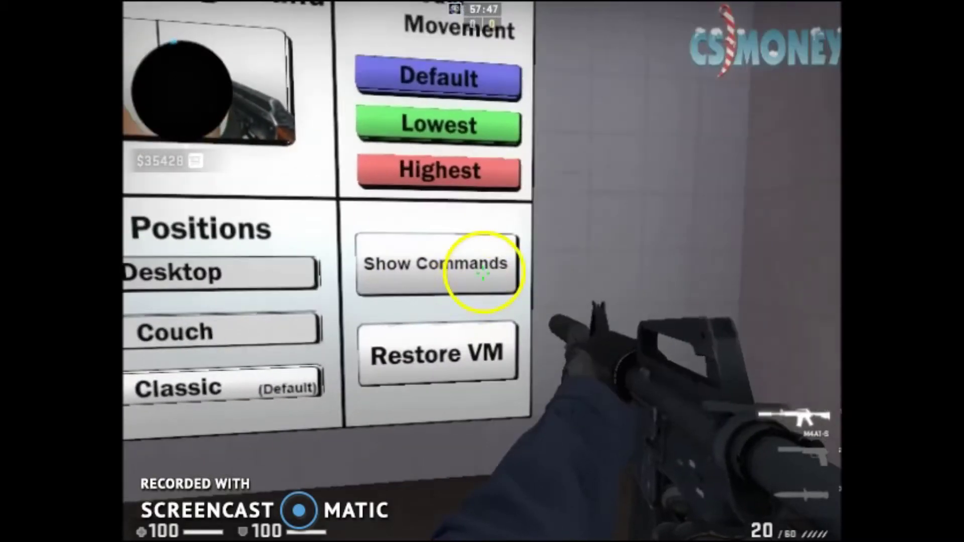
Open the game's settings and view the Game Settings section
key(shift+Tab)
key(shift+Tab)
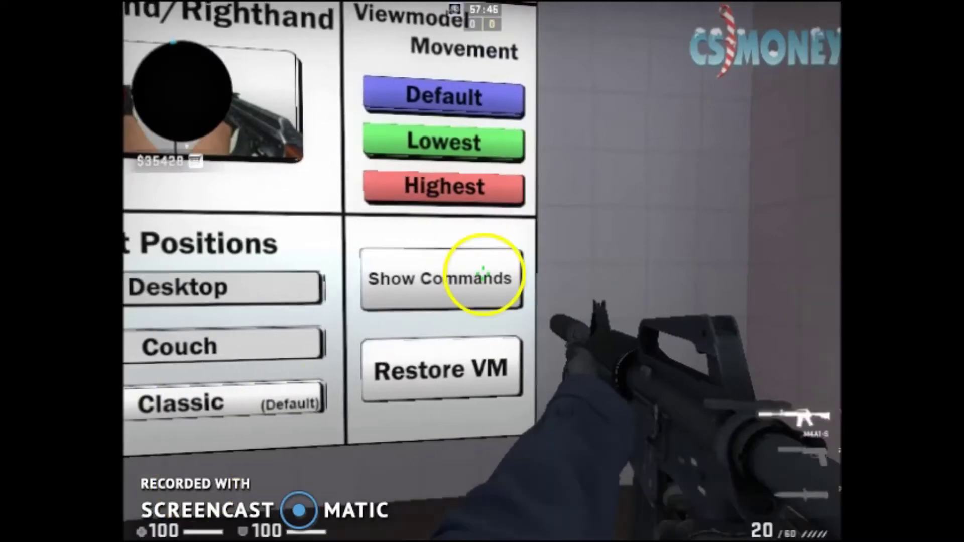
key(shift+Tab)
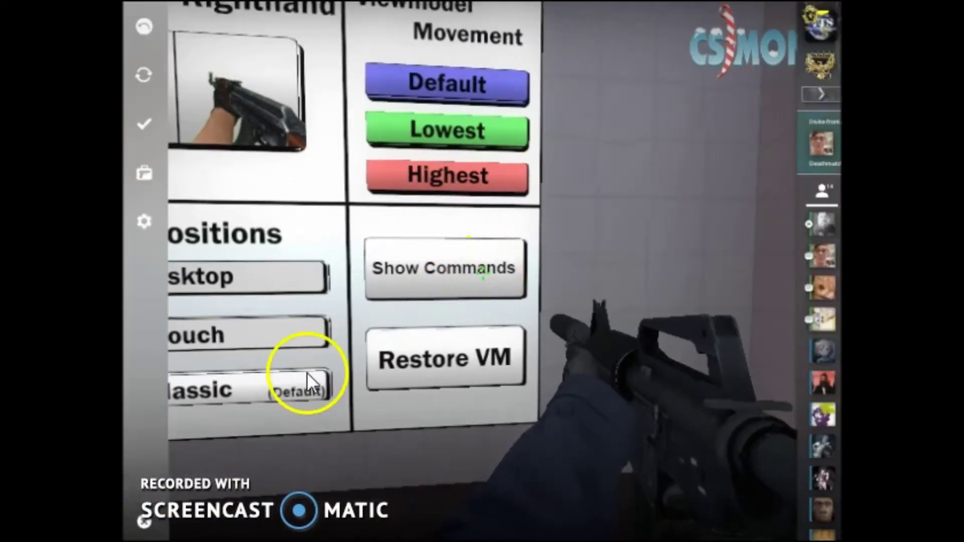
click(146, 221)
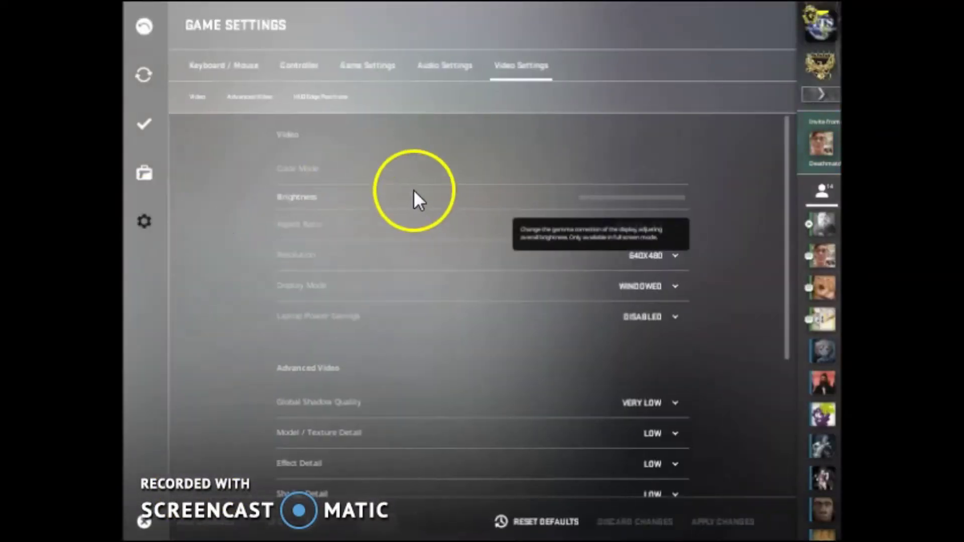
click(365, 66)
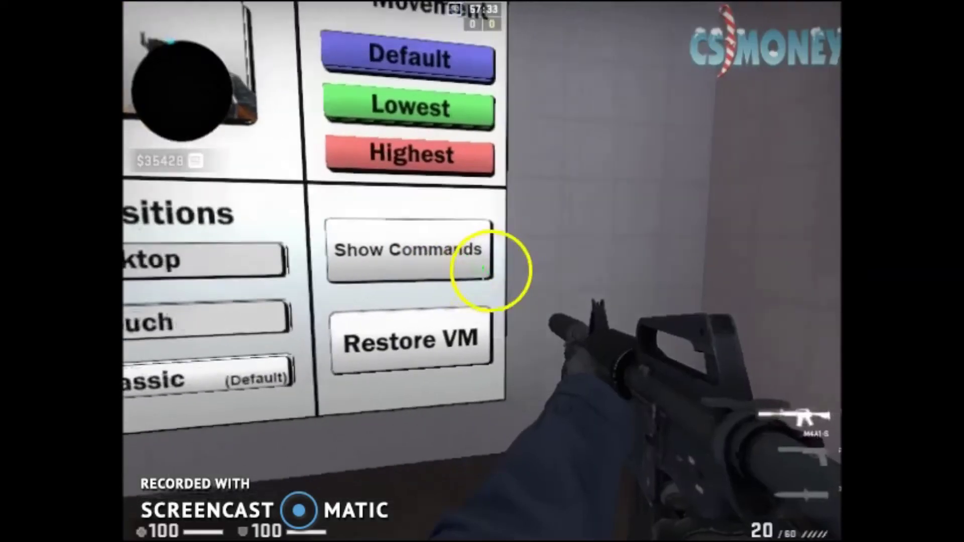
Switch to the pistol, show the viewmodel commands once more and select every listed line before closing the console
key(2)
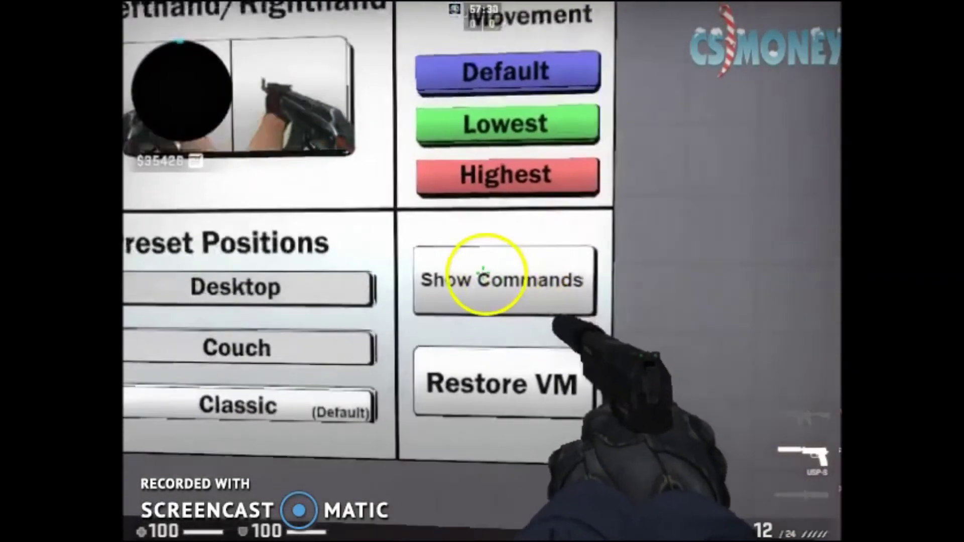
click(483, 274)
text(s)
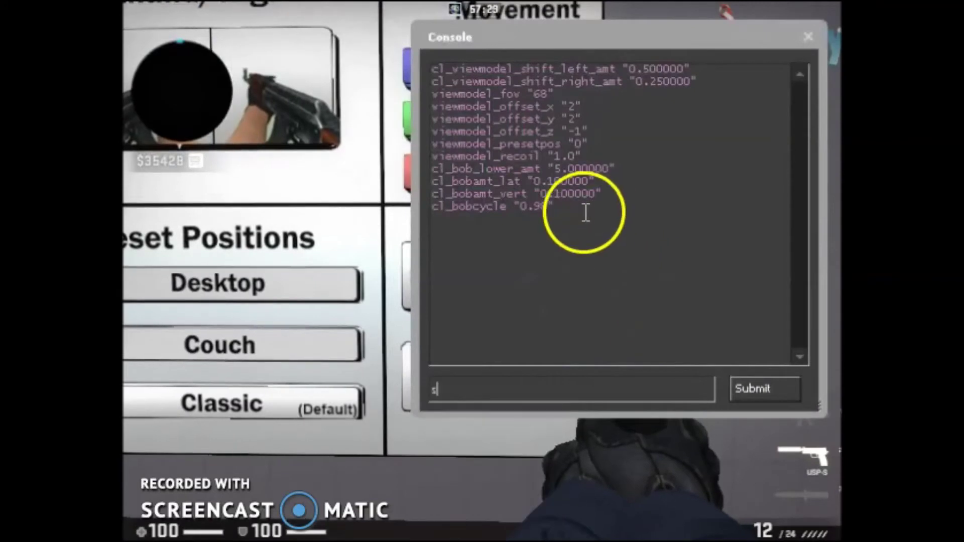
drag(594, 223, 455, 164)
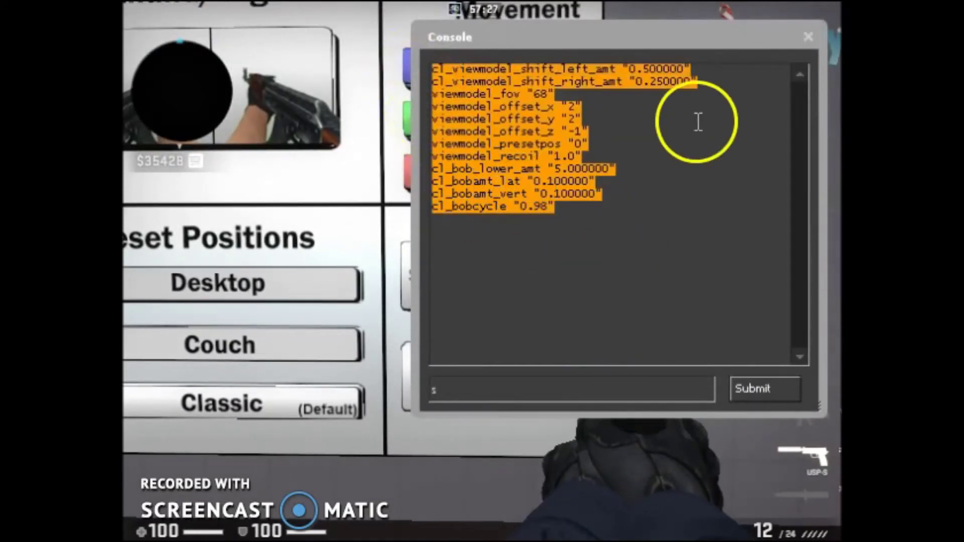
click(805, 35)
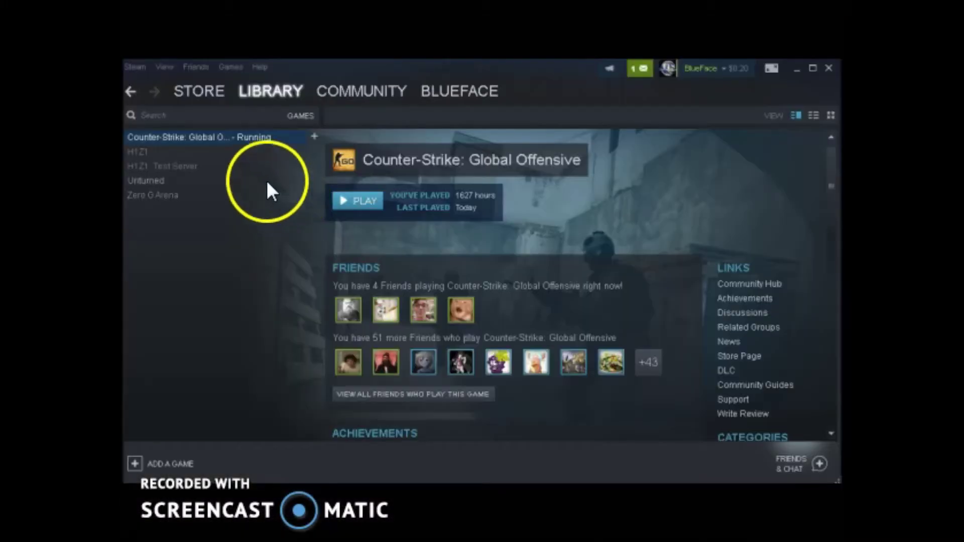
Switch to the Steam library and browse the local files of Counter-Strike: Global Offensive from its properties
mouse_move(221, 103)
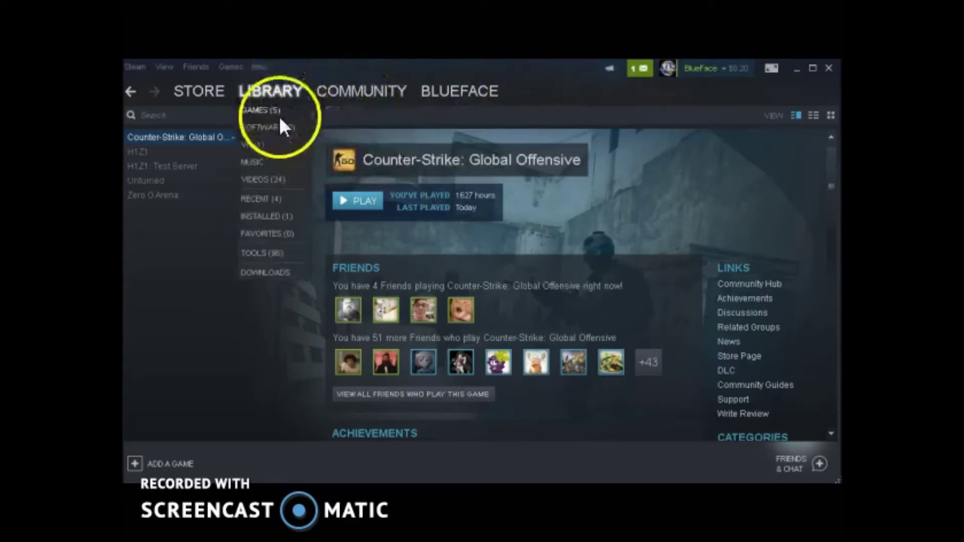
right_click(170, 137)
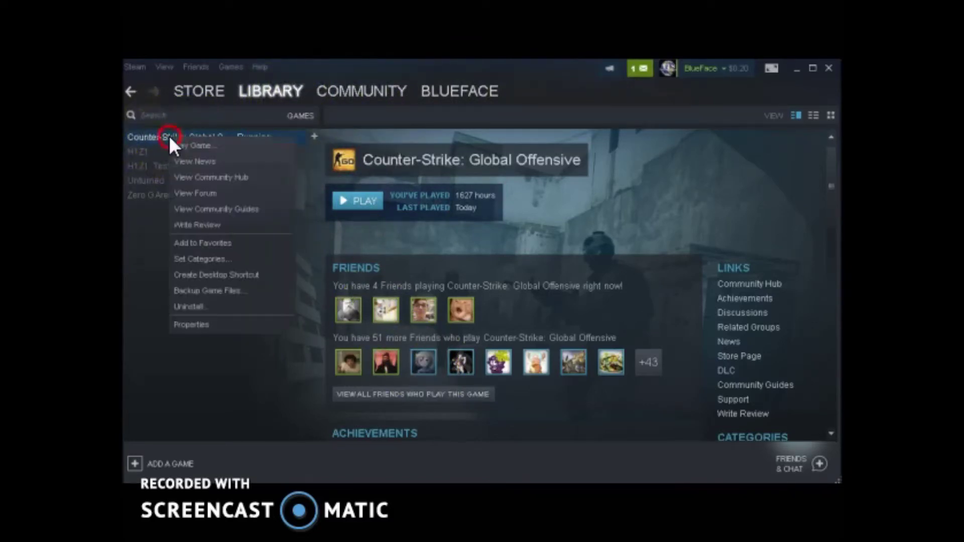
click(201, 324)
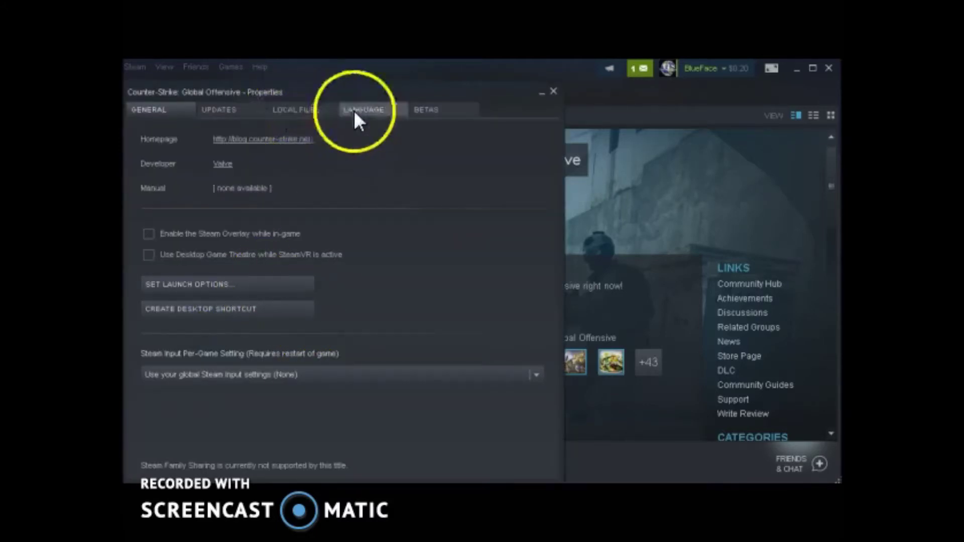
click(296, 111)
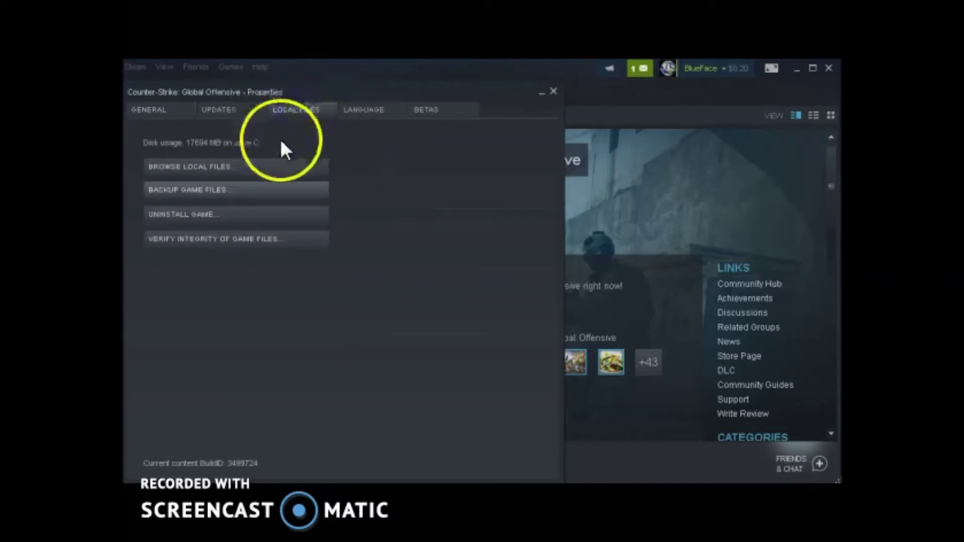
click(194, 166)
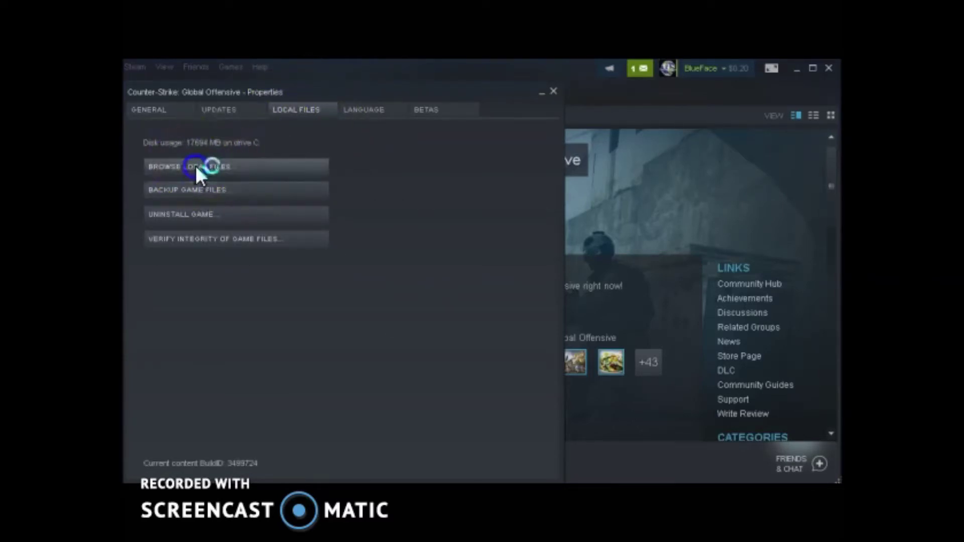
Open the cfg folder inside the csgo folder of the game's local files
drag(217, 92, 415, 82)
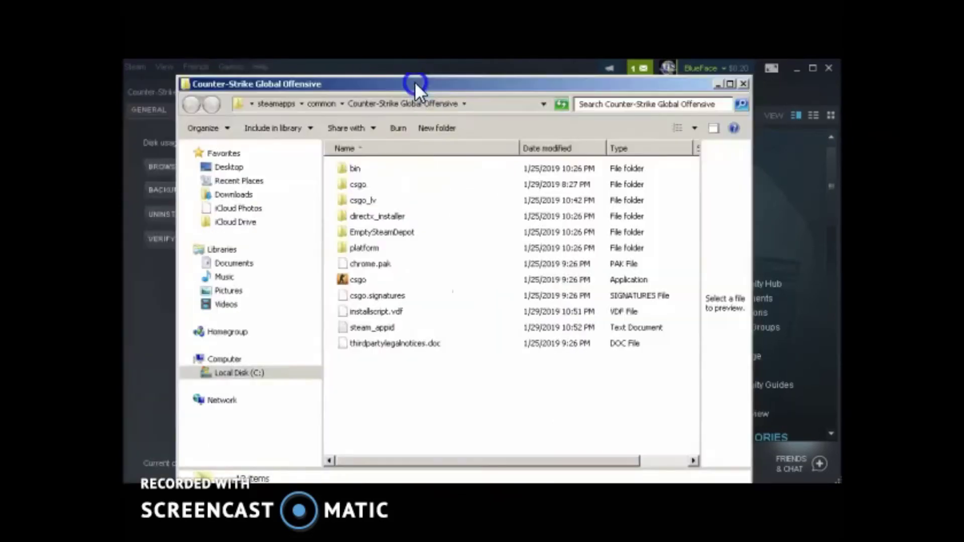
double_click(362, 186)
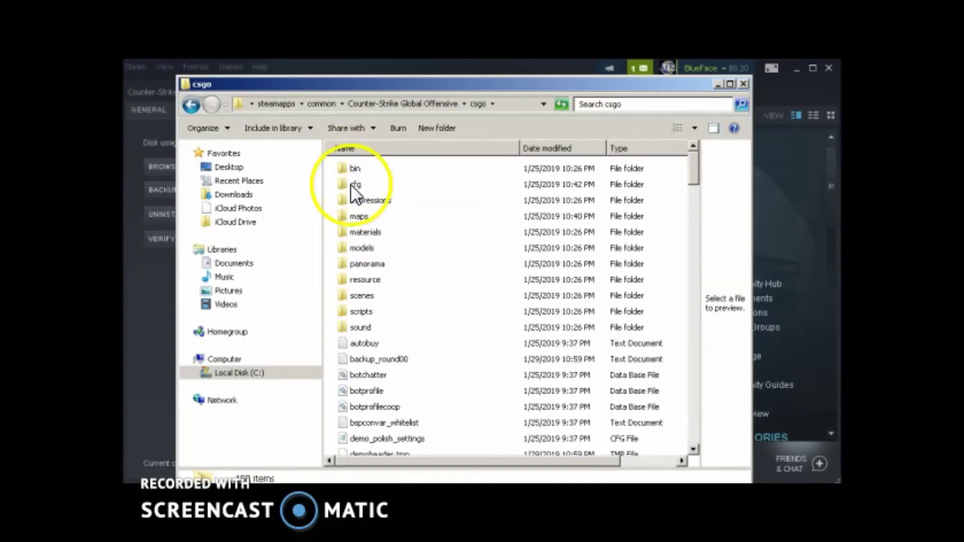
click(351, 187)
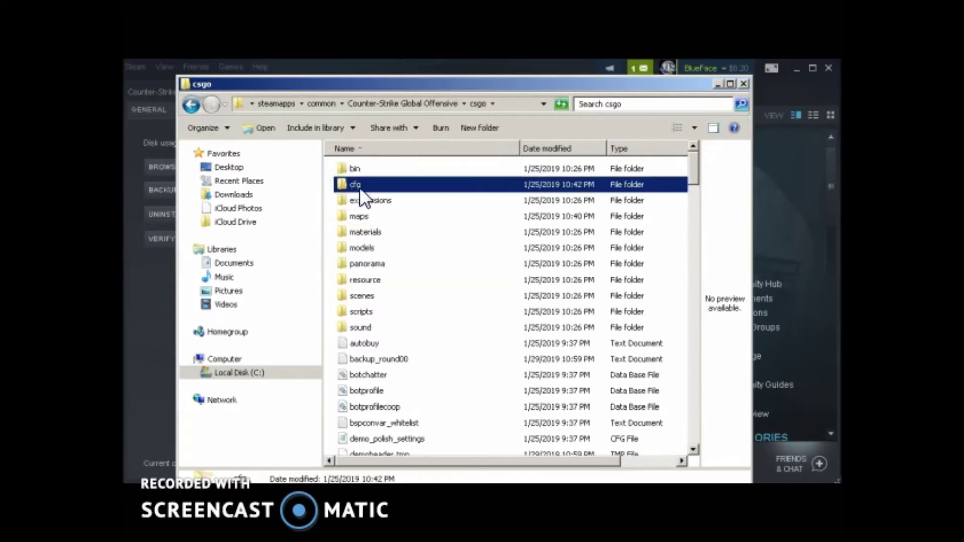
double_click(369, 184)
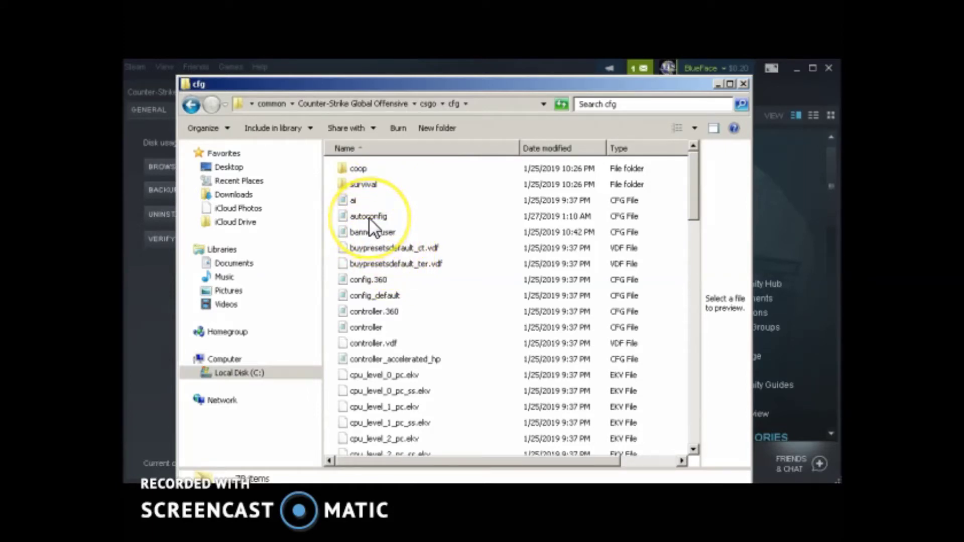
Copy the config.360 file from the cfg folder and paste it onto the desktop
right_click(378, 281)
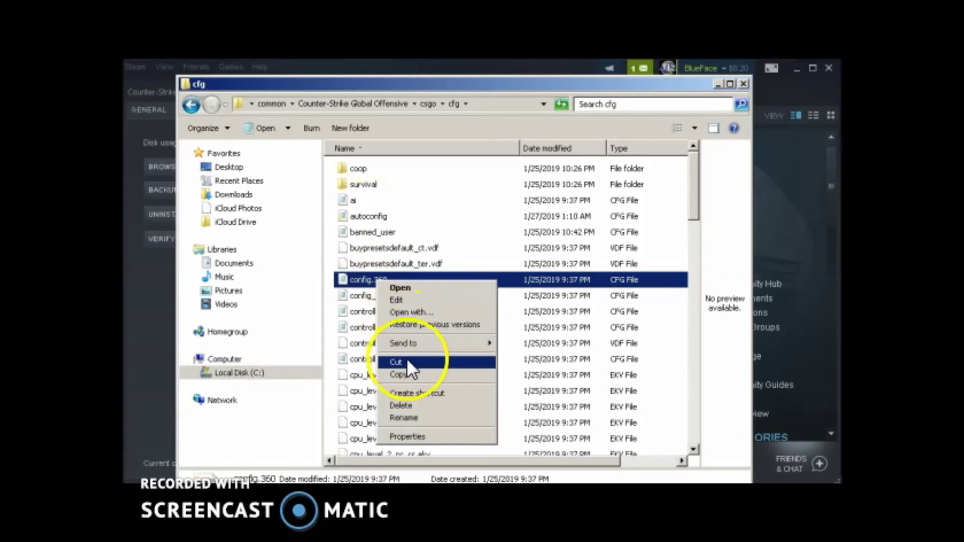
click(409, 376)
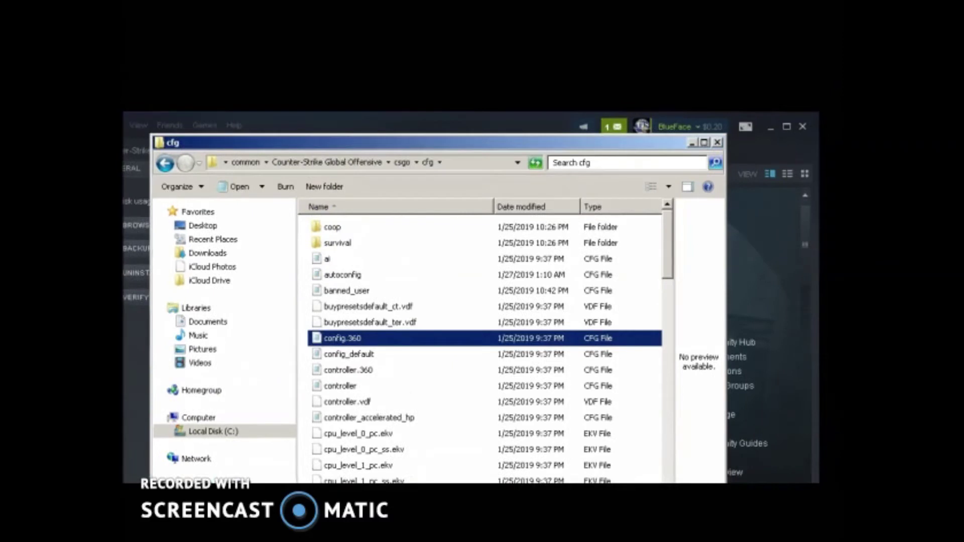
click(487, 21)
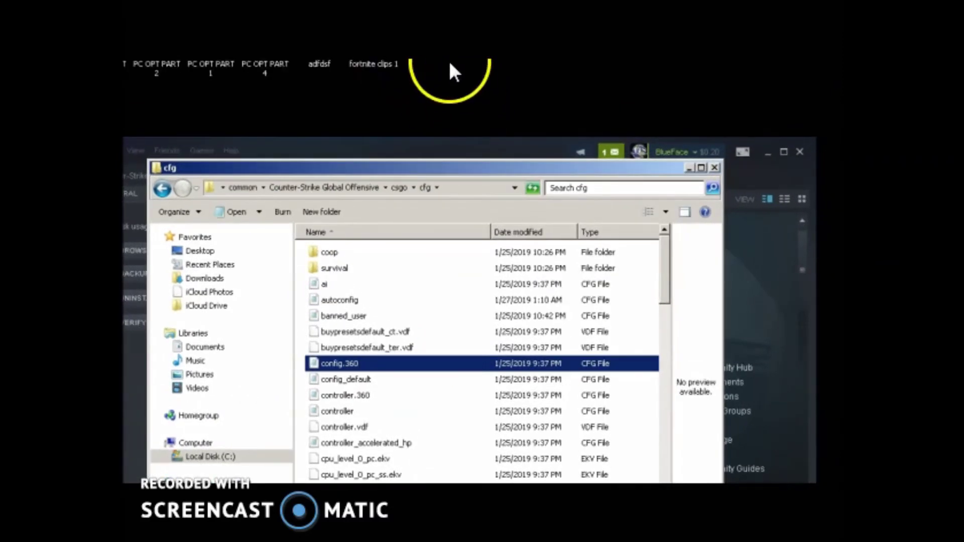
right_click(465, 91)
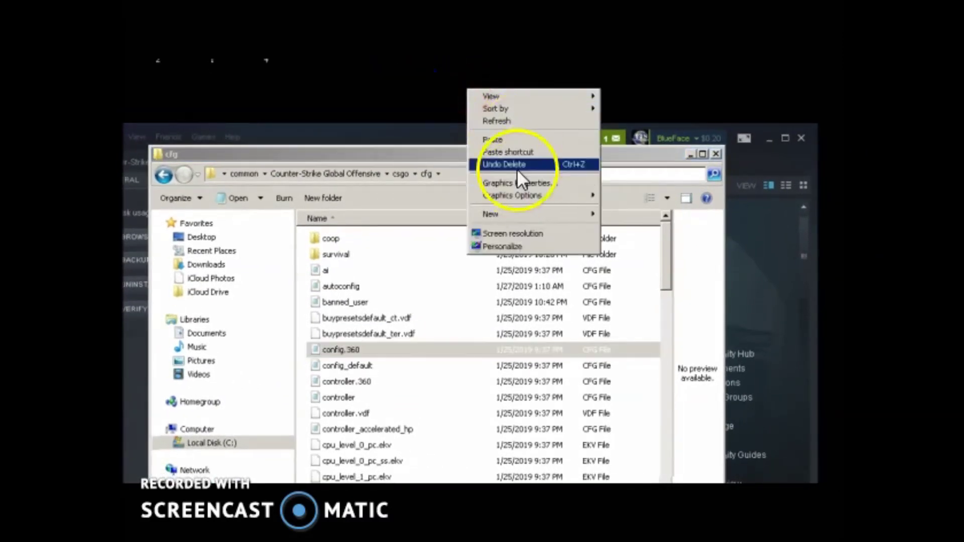
click(505, 139)
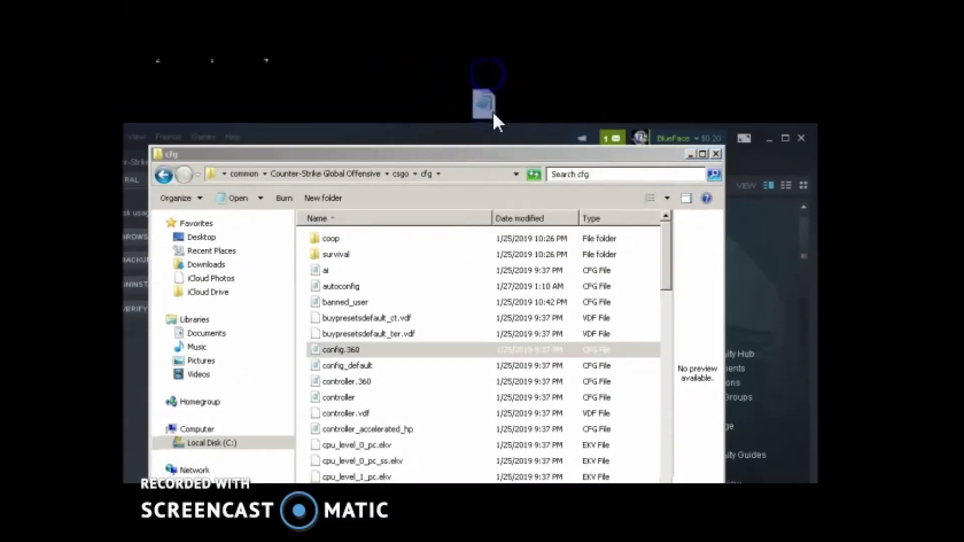
Open the desktop copy of config.360 in Notepad and reposition its window below the desktop icon
click(483, 104)
drag(461, 130, 455, 162)
double_click(481, 122)
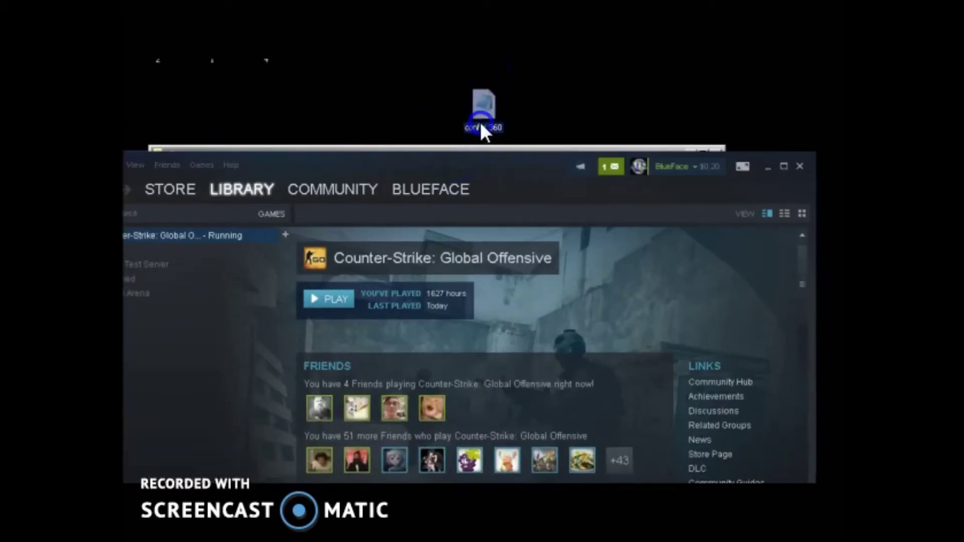
click(501, 210)
drag(355, 208, 423, 148)
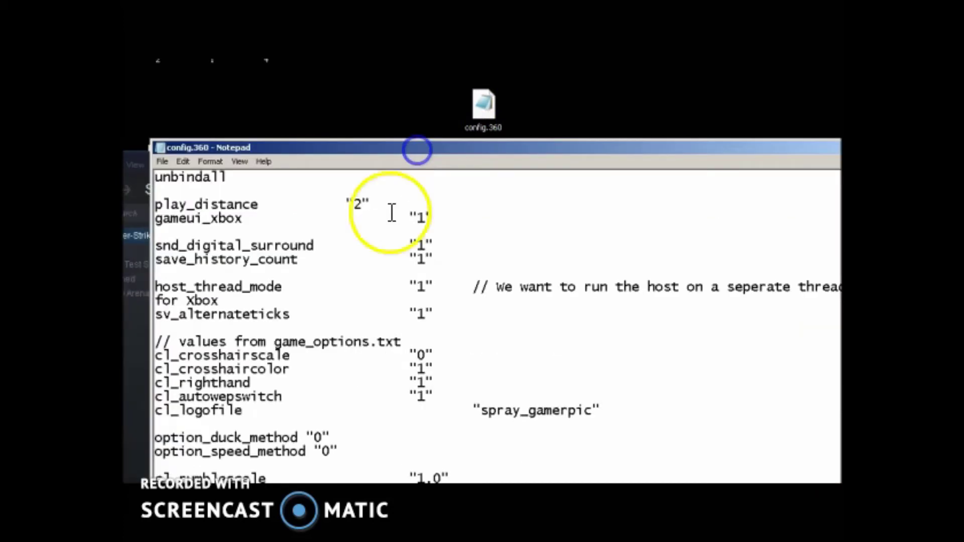
Delete all the text in config.360 and save the emptied file
click(317, 276)
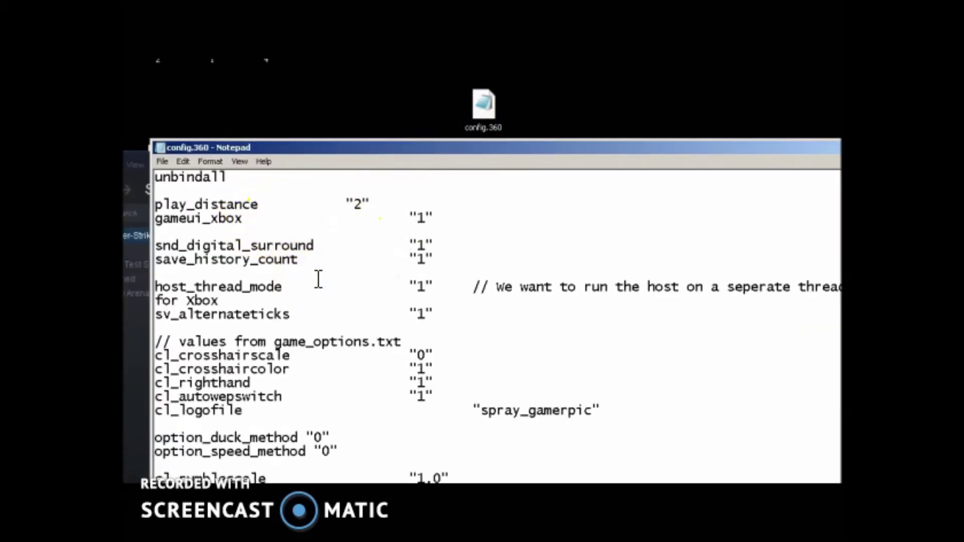
key(ctrl+a)
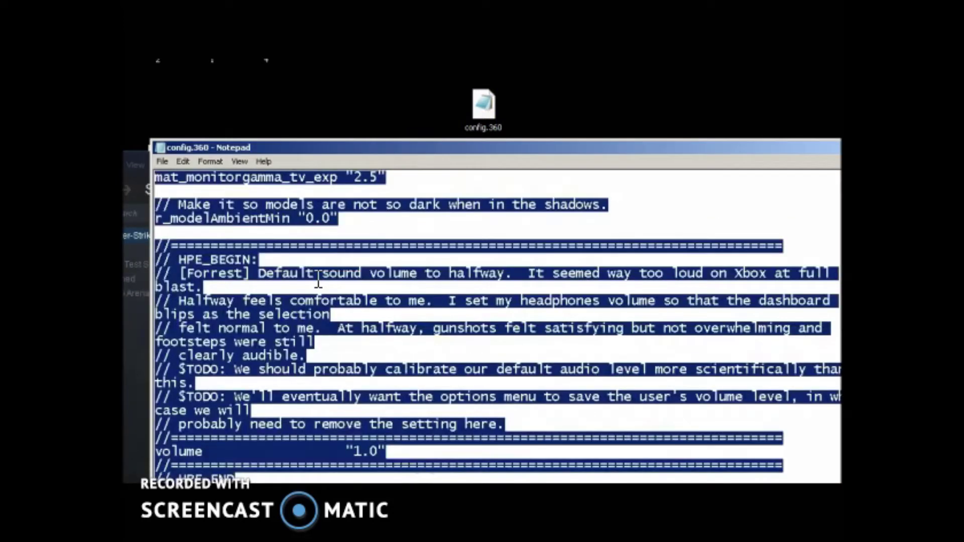
key(Delete)
click(172, 156)
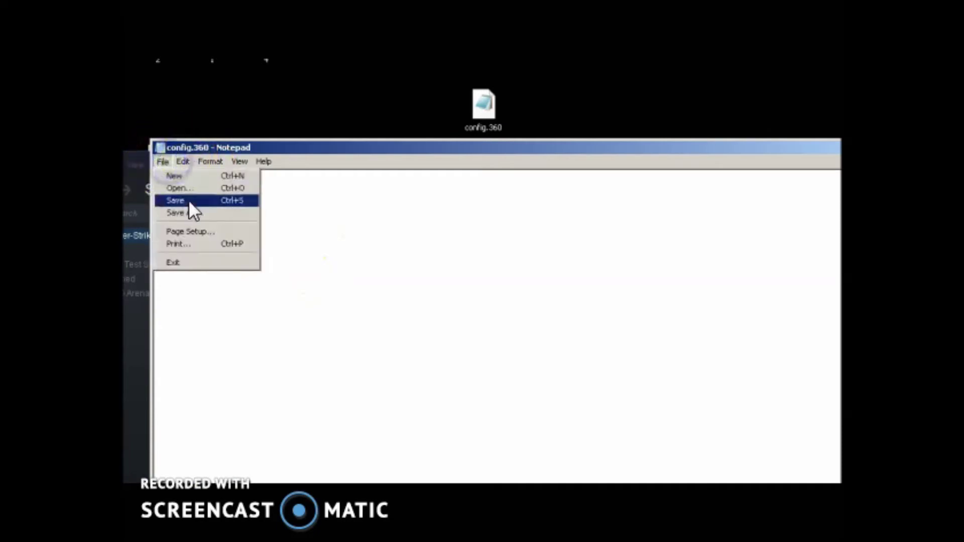
click(189, 201)
Save the empty document to the desktop under the new name autoconfig.cfg
click(163, 160)
click(178, 210)
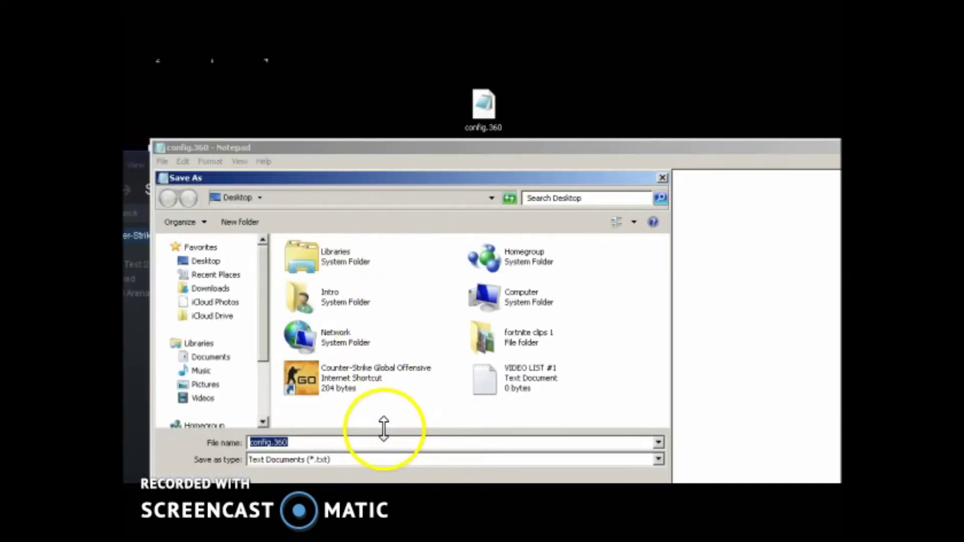
text(autocn)
key(BackSpace)
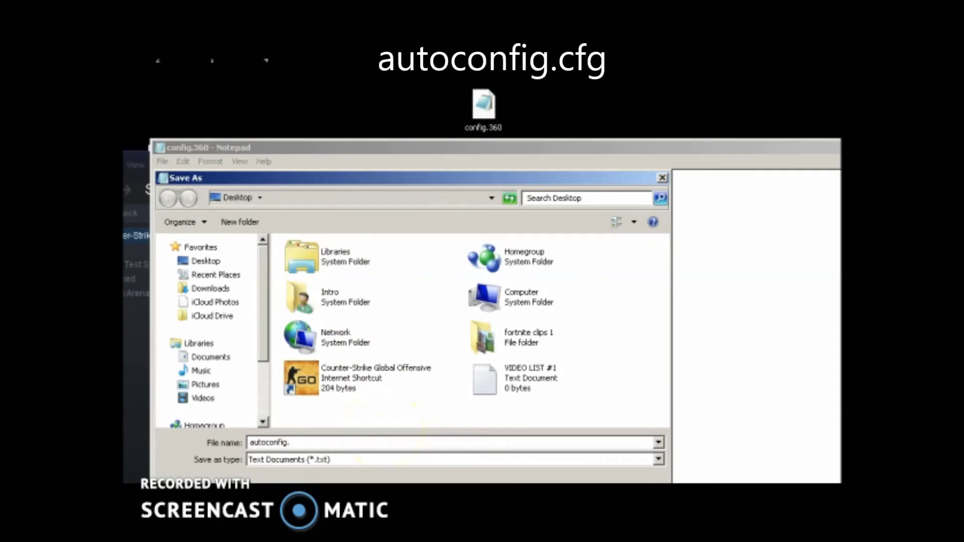
text(onfig.cfg)
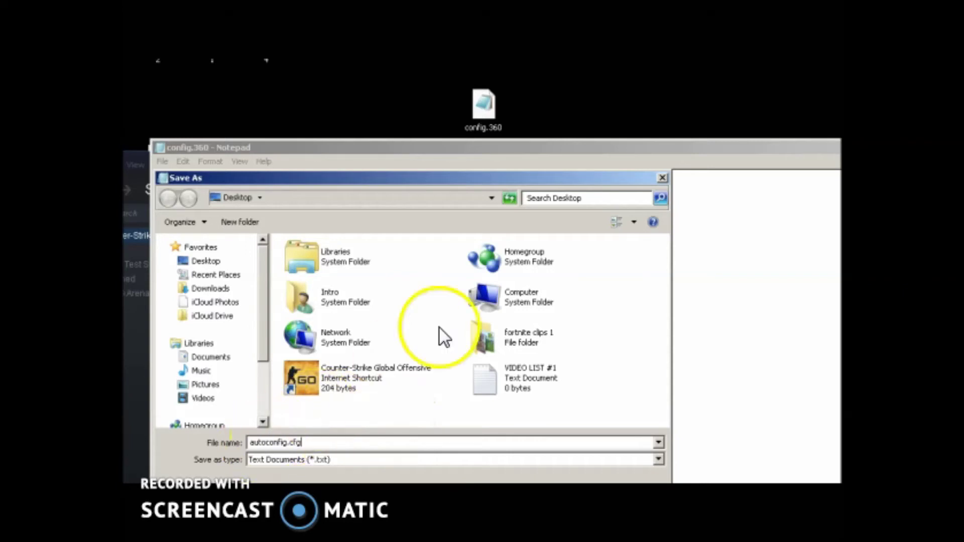
click(210, 262)
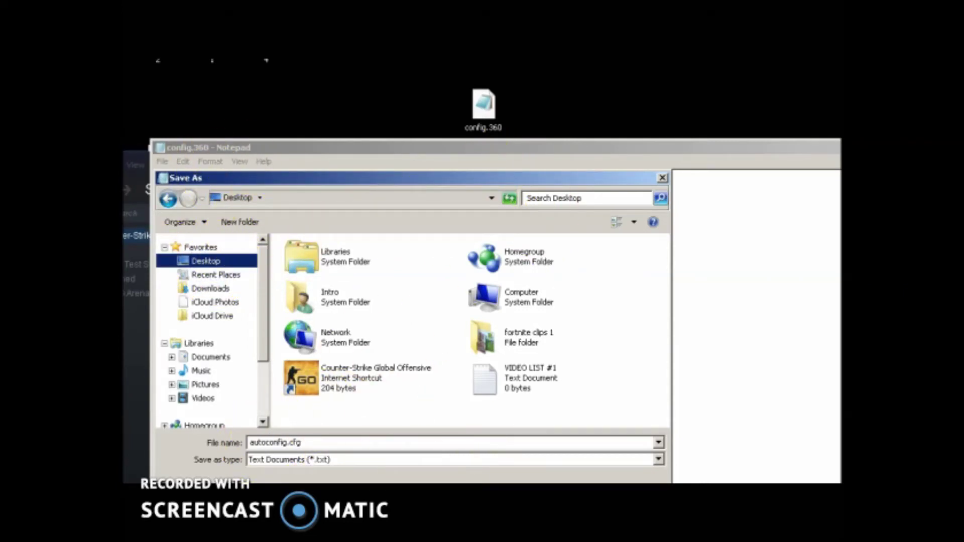
key(Return)
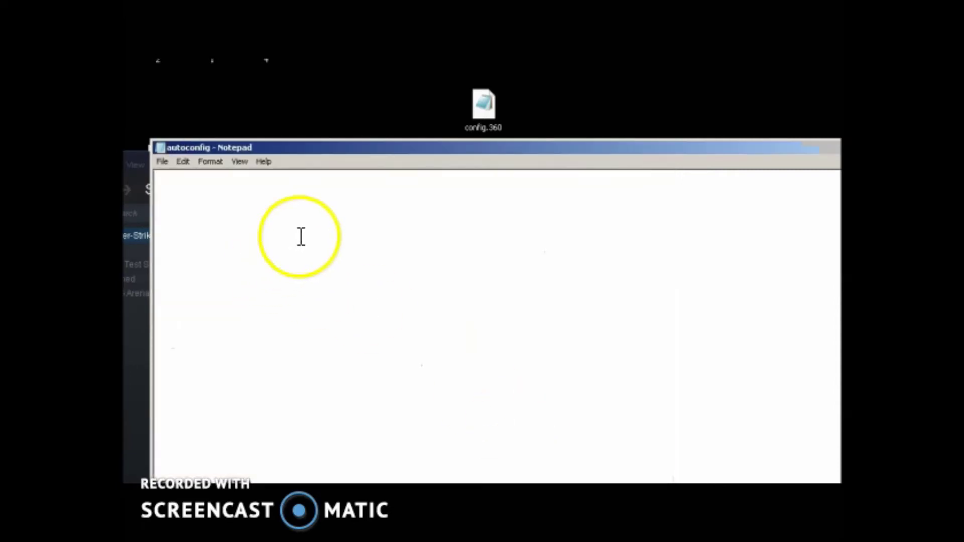
Delete config.360 from the desktop and move the autoconfig file into its place
click(411, 107)
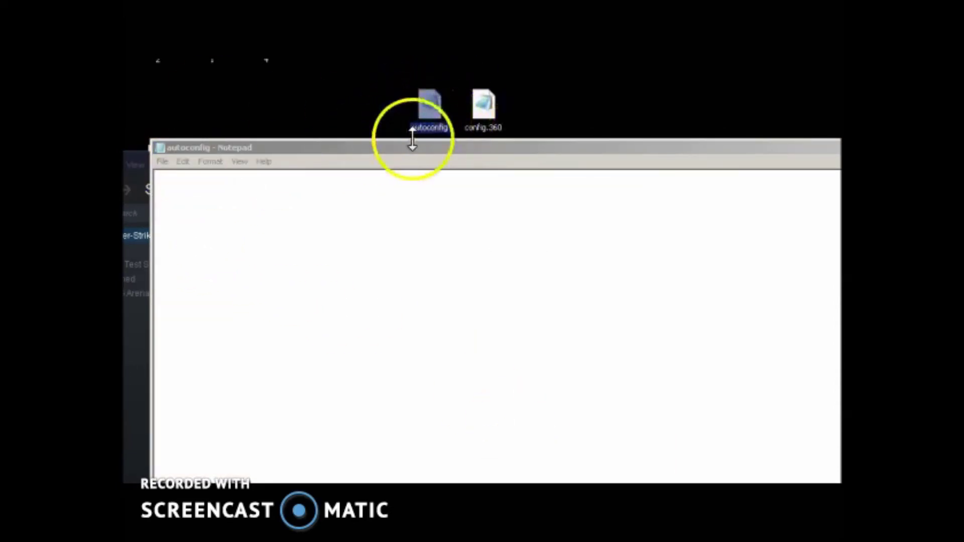
double_click(485, 108)
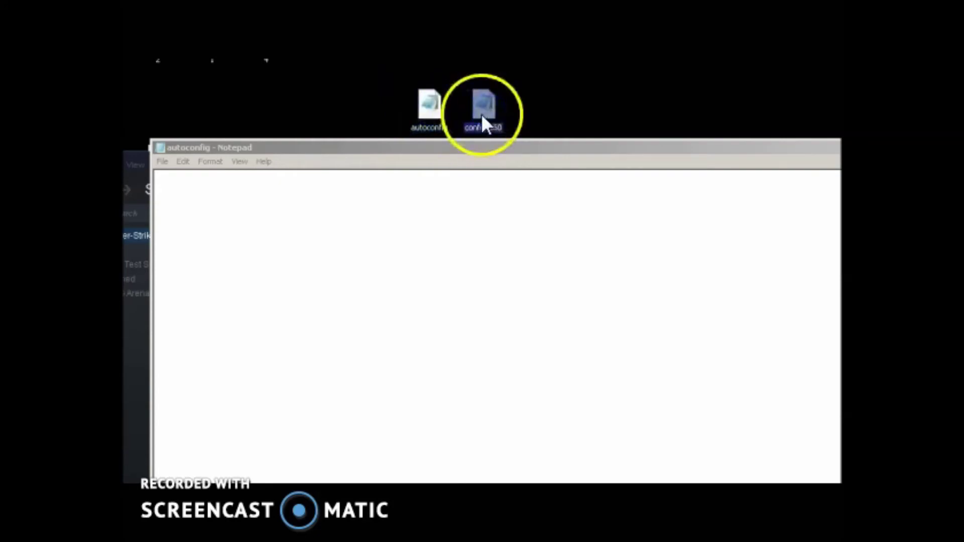
key(Delete)
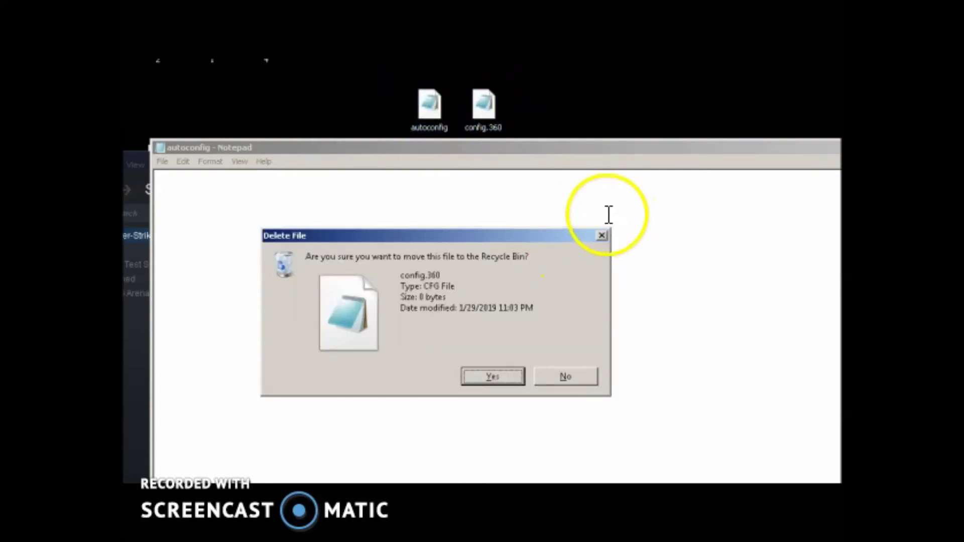
key(Return)
click(296, 237)
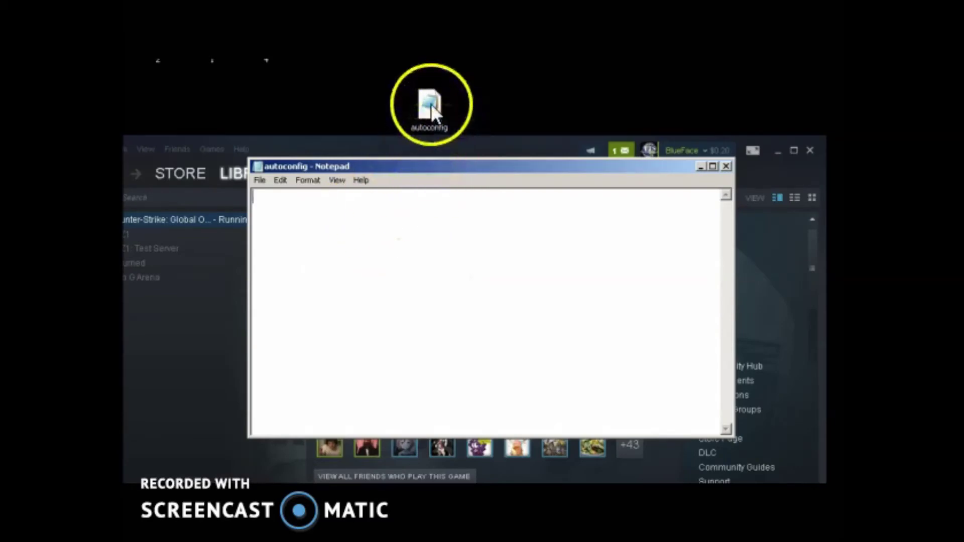
drag(432, 103, 466, 99)
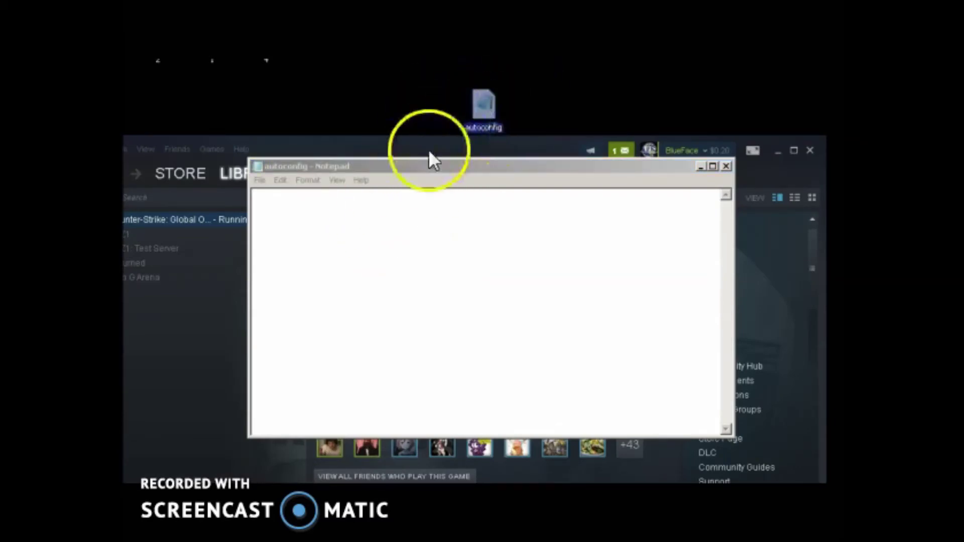
Paste the copied viewmodel and bob console commands into the empty autoconfig file and highlight the pasted lines
click(296, 242)
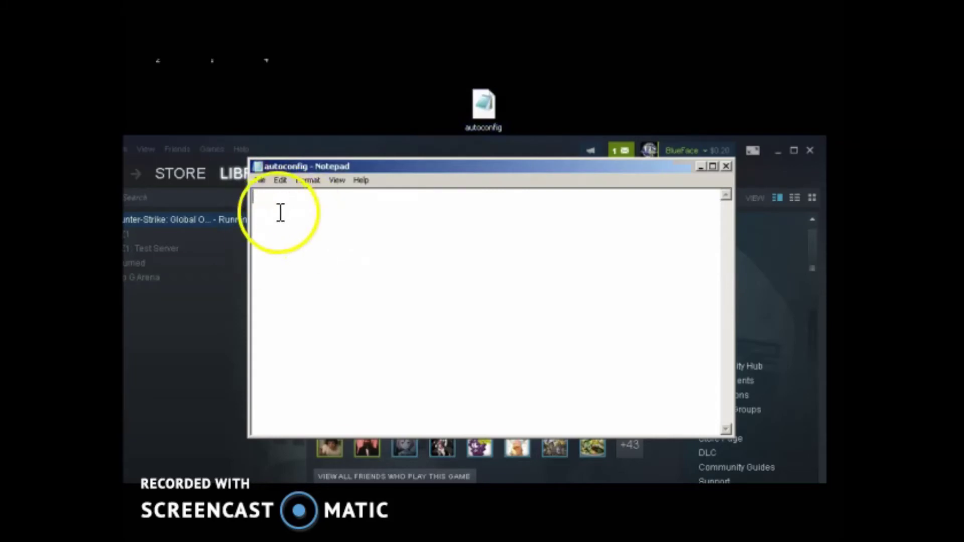
right_click(301, 229)
click(328, 280)
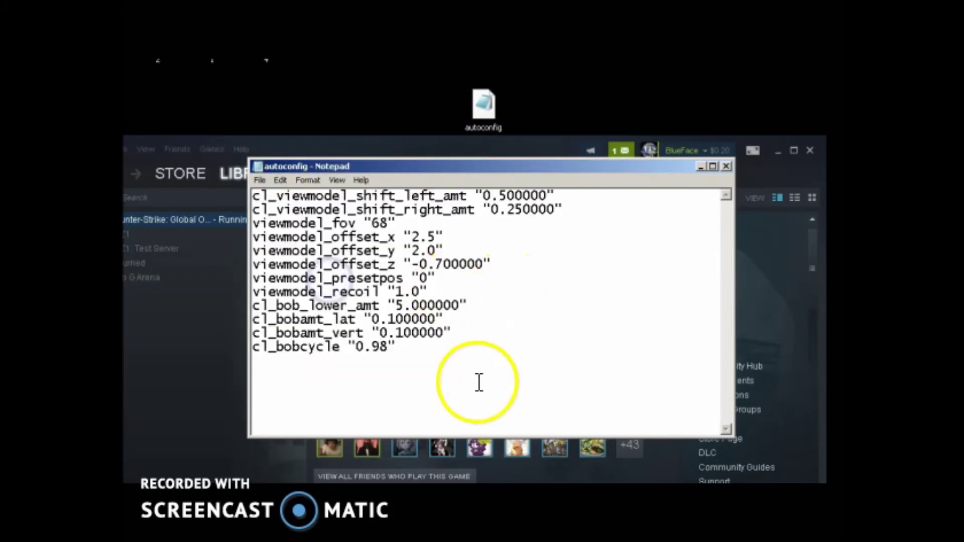
drag(478, 397, 253, 223)
click(324, 304)
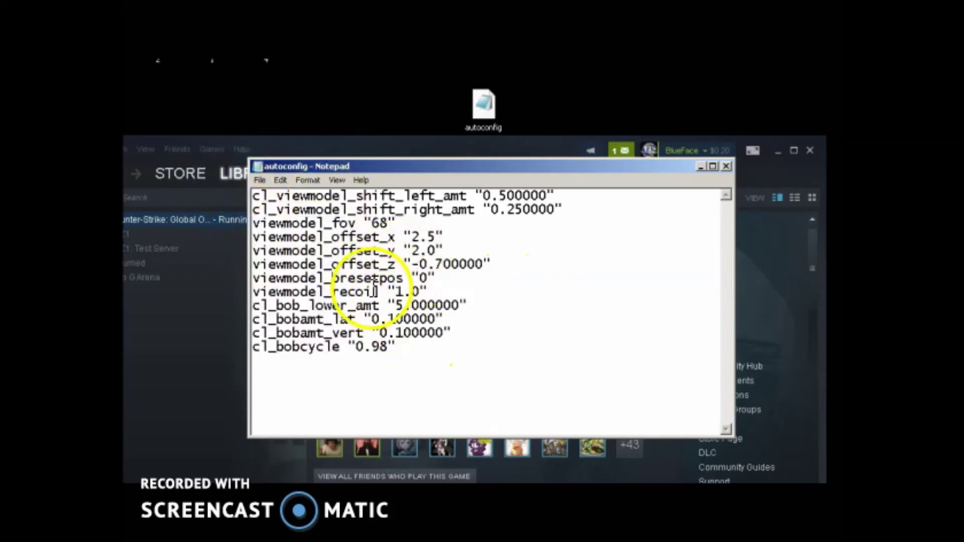
drag(418, 365, 307, 251)
Save the autoconfig file and close Notepad
click(259, 180)
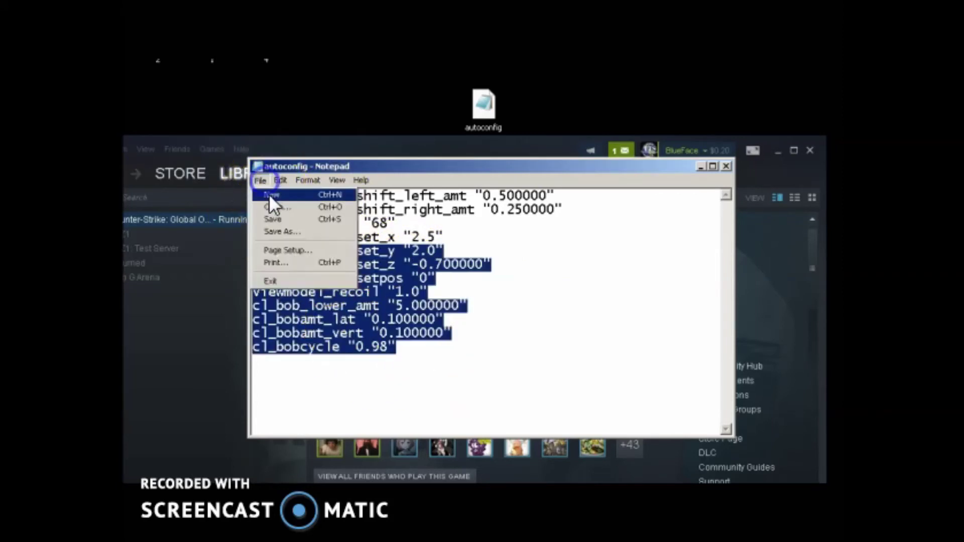
click(279, 222)
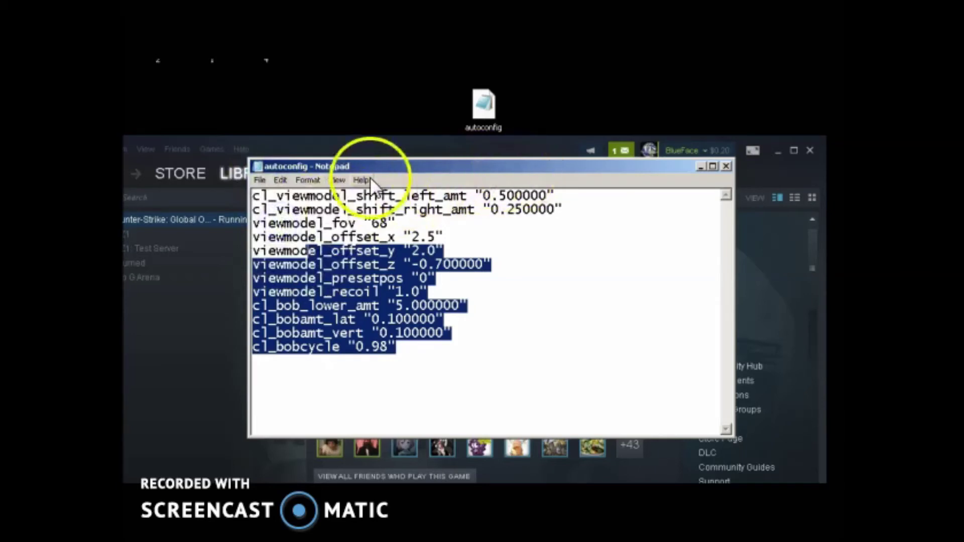
click(726, 167)
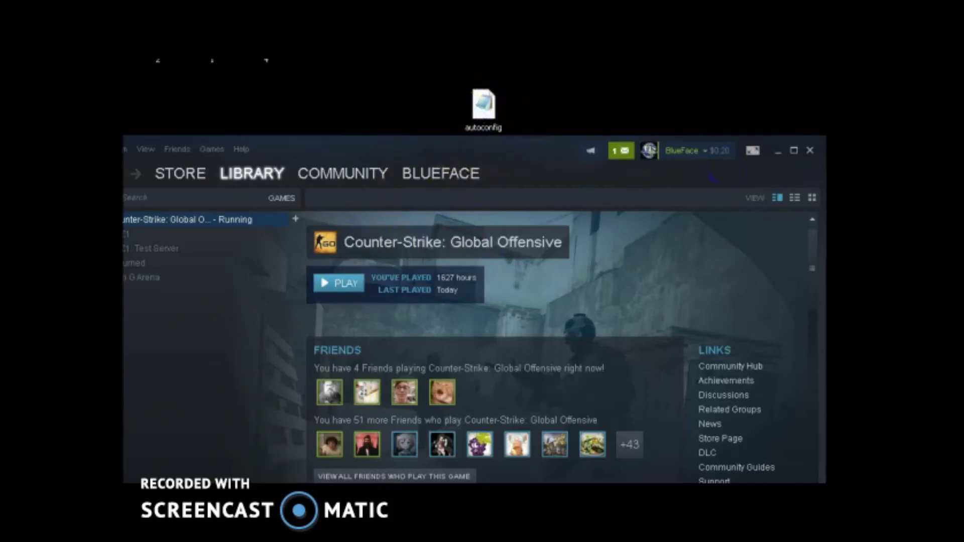
Close the open cfg window, browse Counter-Strike: Global Offensive's local files from Steam again, and go to csgo > cfg
key(alt+Tab)
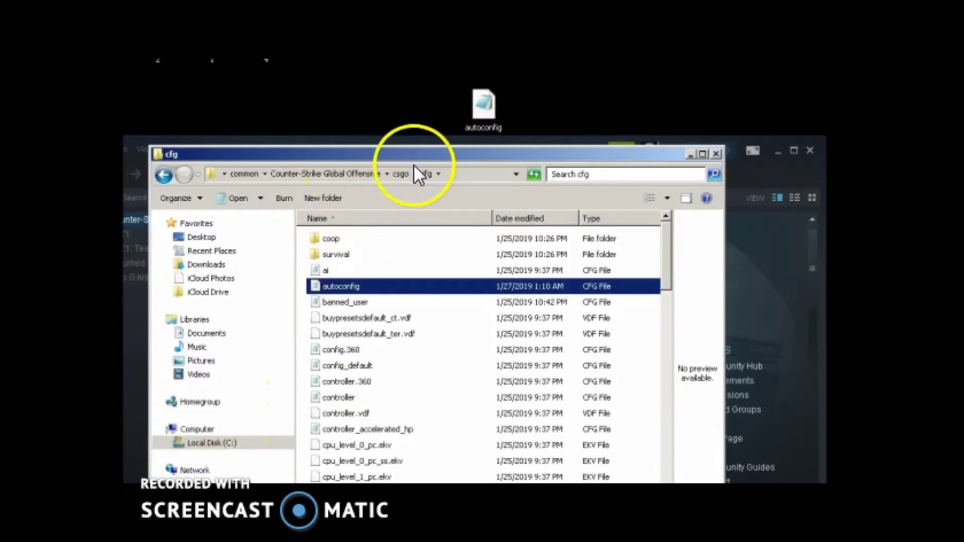
click(716, 154)
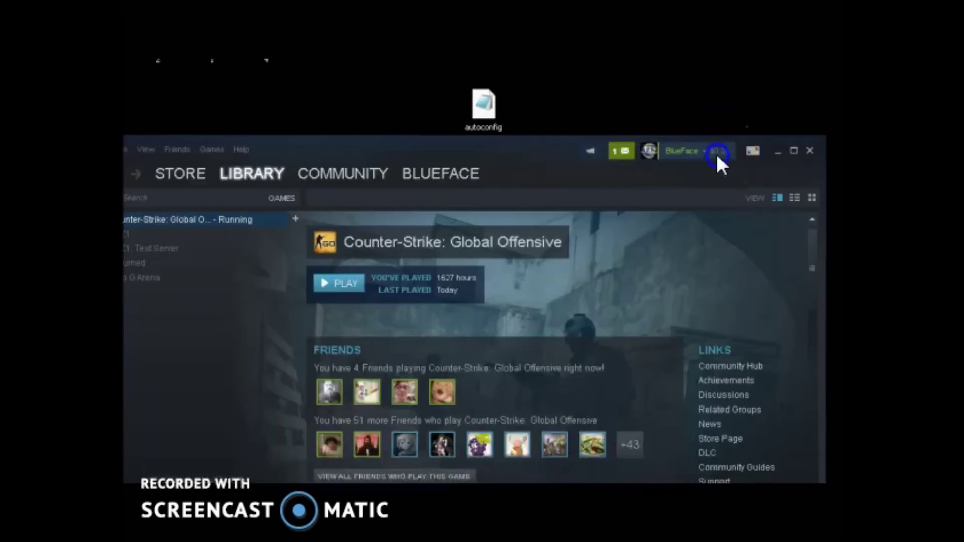
right_click(209, 215)
click(243, 400)
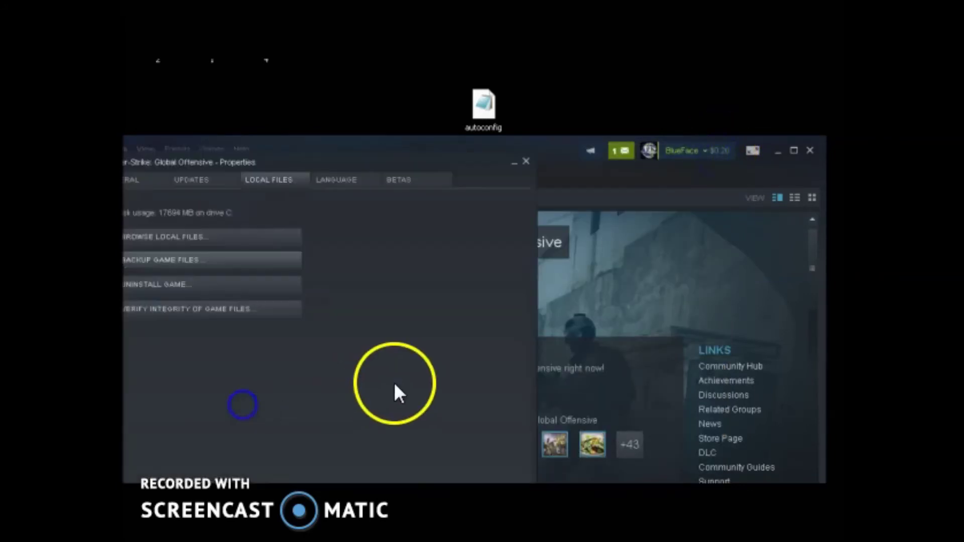
click(275, 178)
click(221, 237)
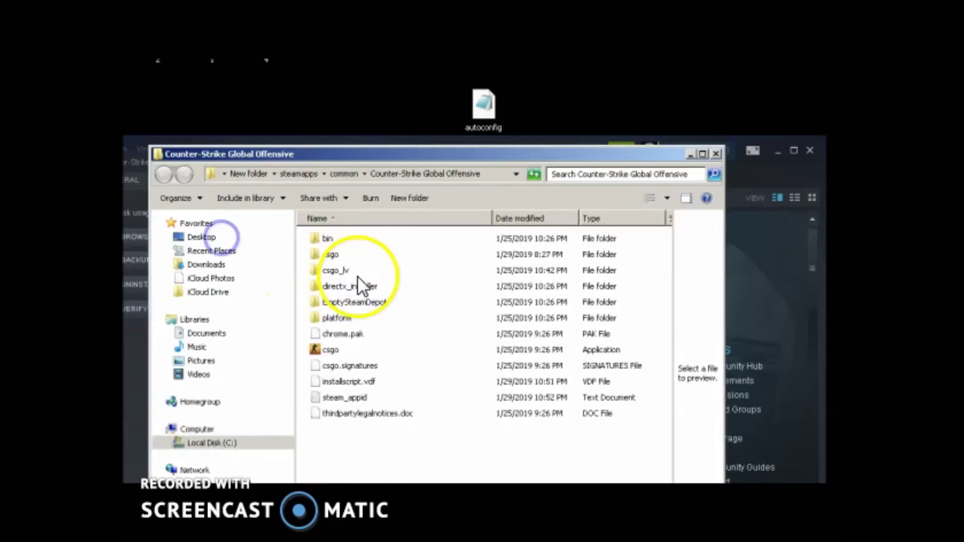
double_click(330, 255)
double_click(330, 256)
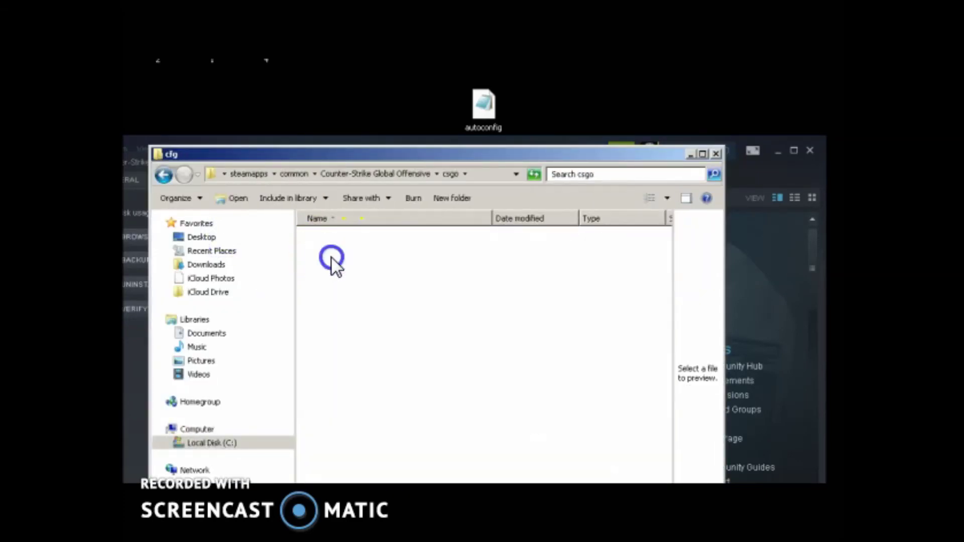
Try to move the autoconfig file from the desktop into the cfg folder, choosing Don't move for the name conflict, and close the folder
click(489, 101)
drag(489, 101, 304, 345)
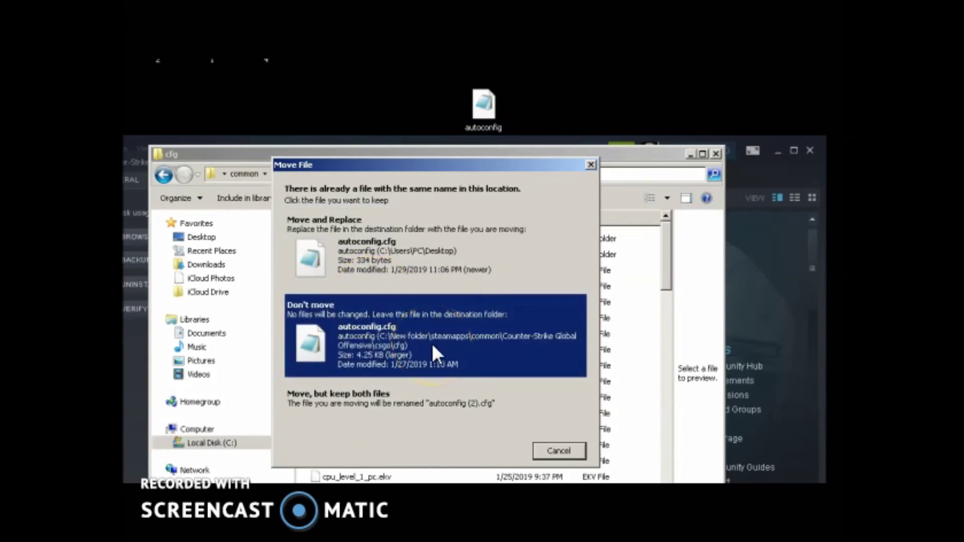
click(432, 343)
mouse_move(485, 106)
mouse_down()
mouse_move(431, 278)
mouse_move(448, 118)
mouse_move(472, 109)
mouse_up()
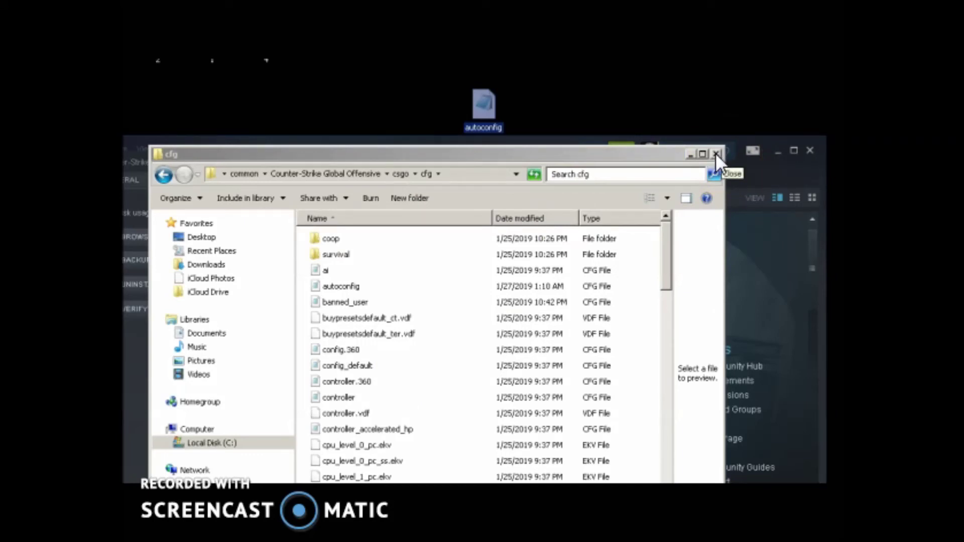
click(495, 300)
click(445, 370)
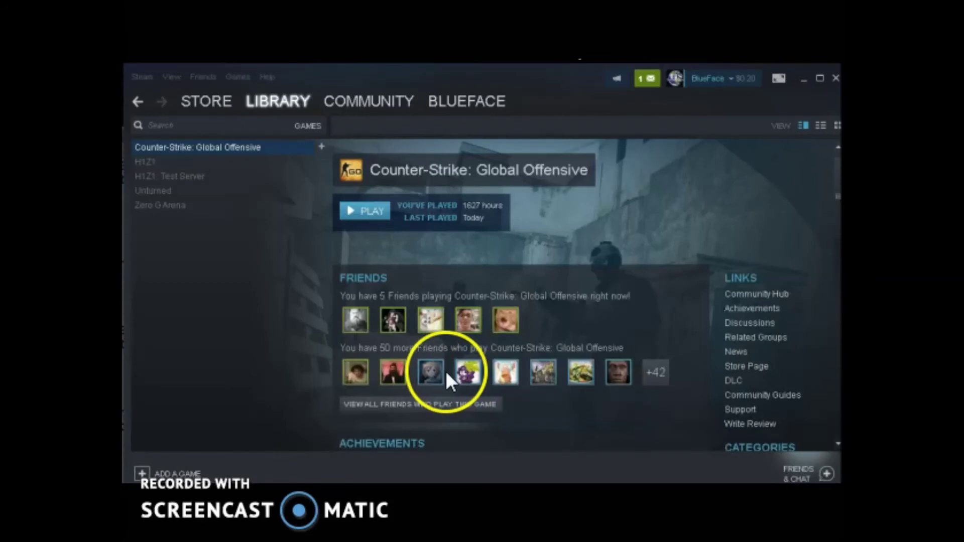
Set the launch options in Counter-Strike: Global Offensive's properties to +exec autoconfig.cfg and confirm them
click(361, 379)
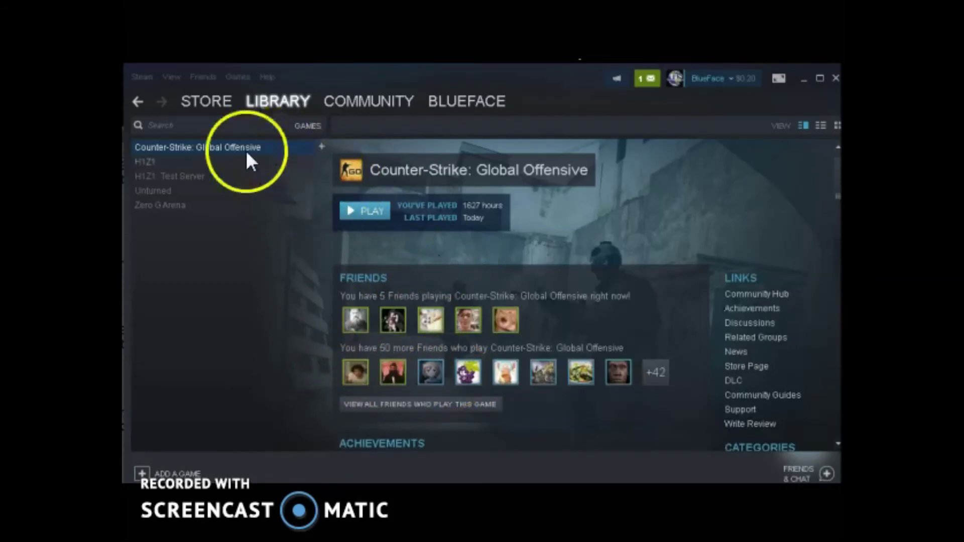
right_click(215, 145)
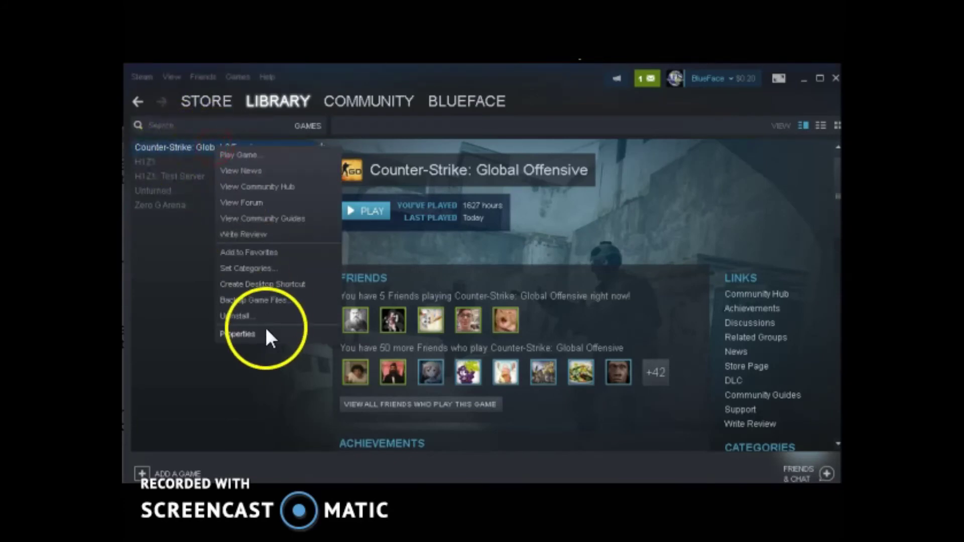
click(241, 334)
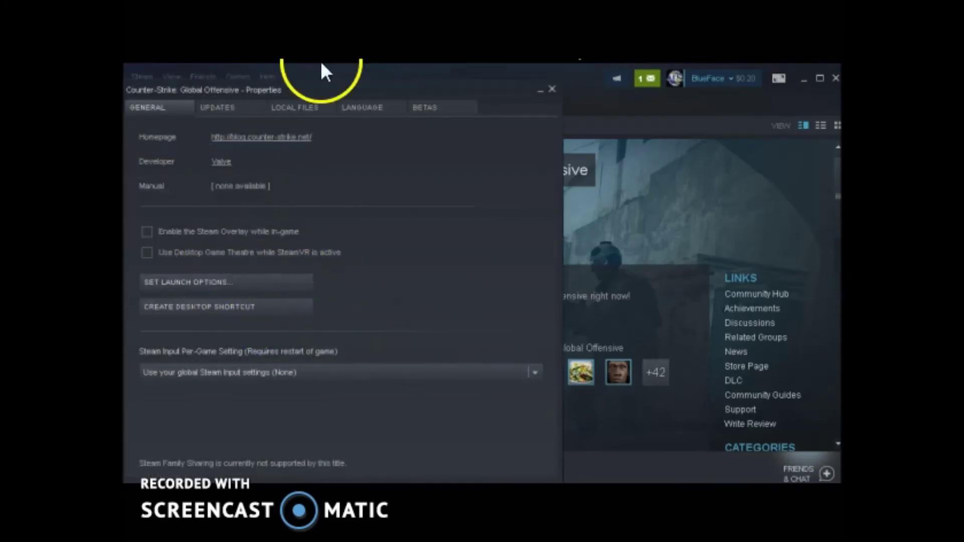
drag(321, 92, 383, 86)
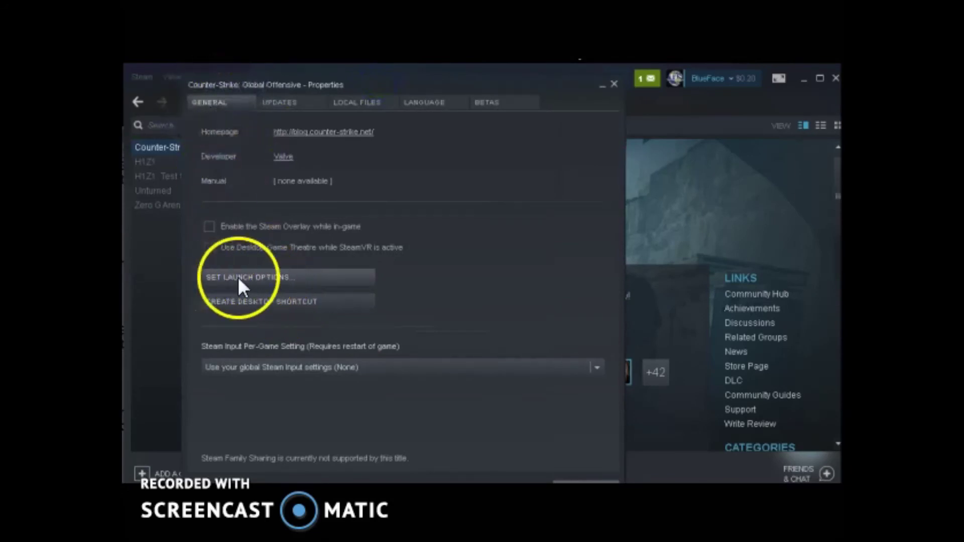
click(257, 277)
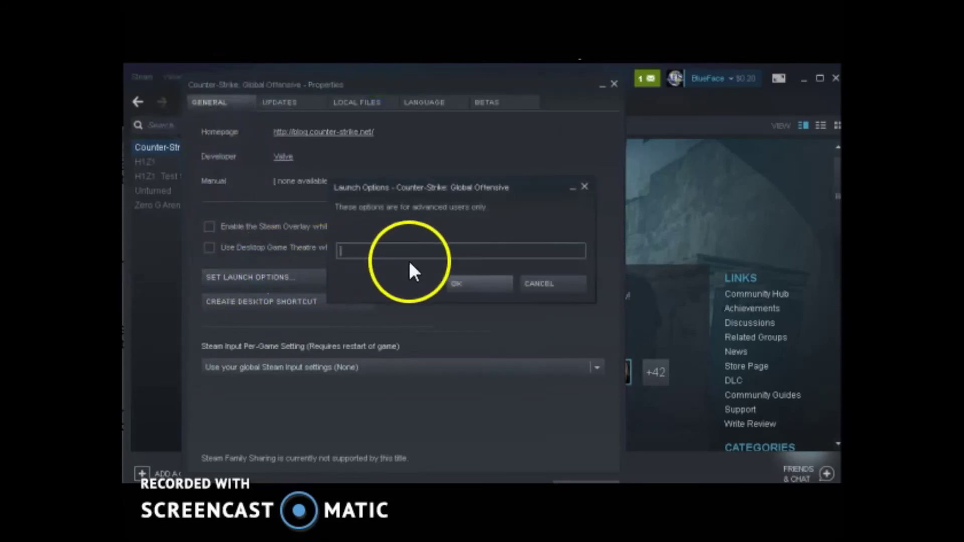
click(390, 256)
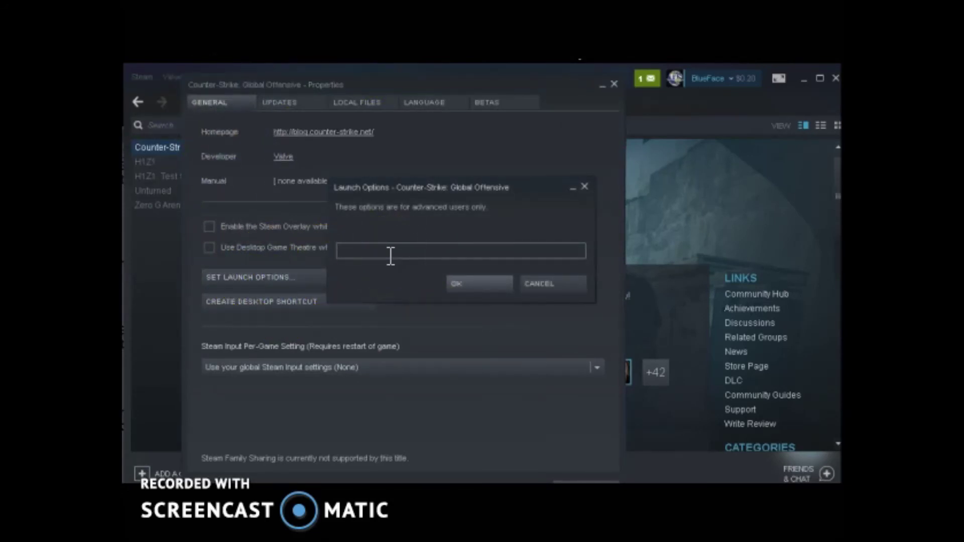
text(+ex)
key(Left)
key(Left)
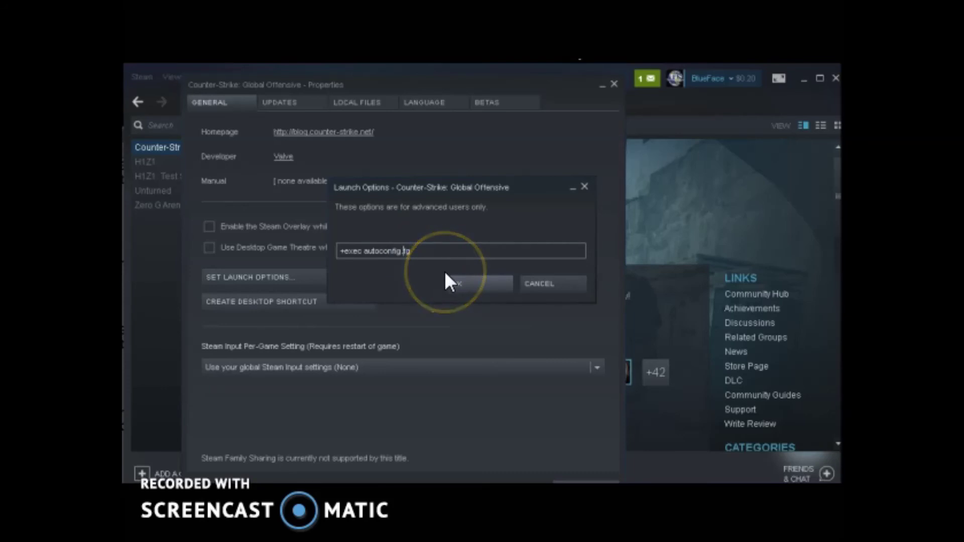
text(c)
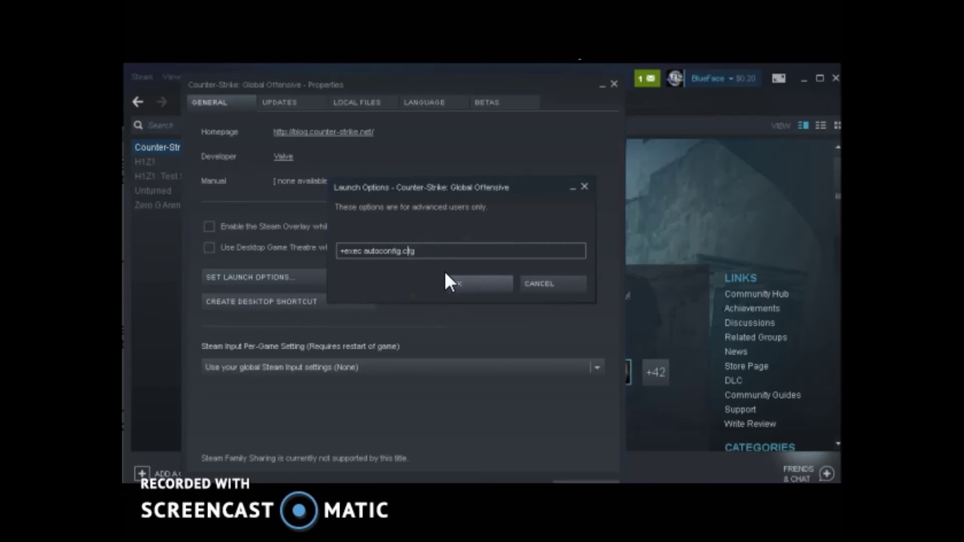
click(488, 290)
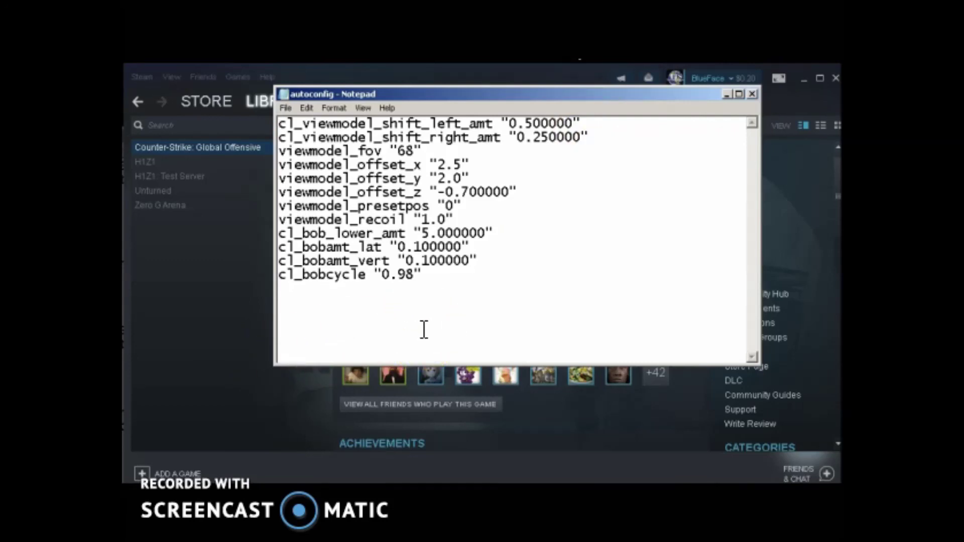
Highlight all the viewmodel and bob commands in the autoconfig file in Notepad, and clear the selection
drag(409, 334, 279, 119)
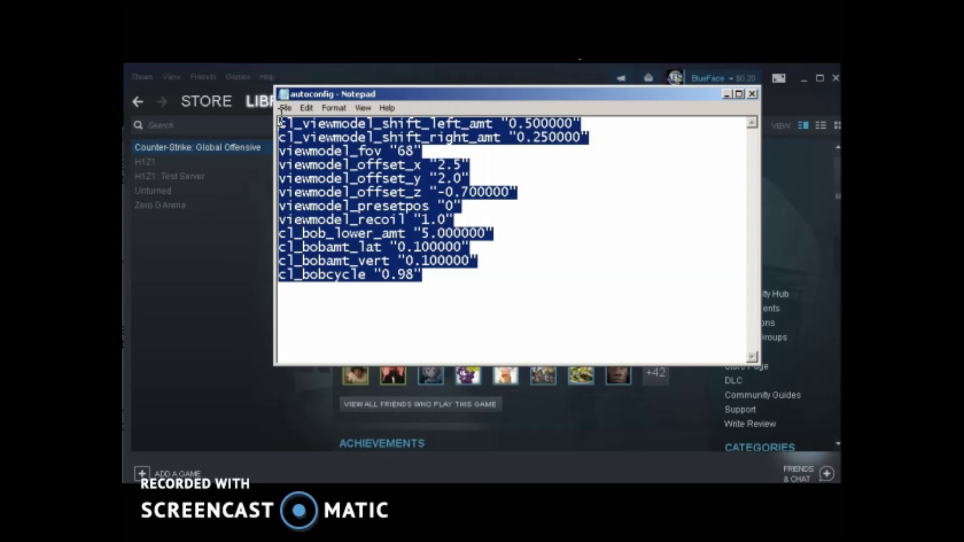
click(425, 293)
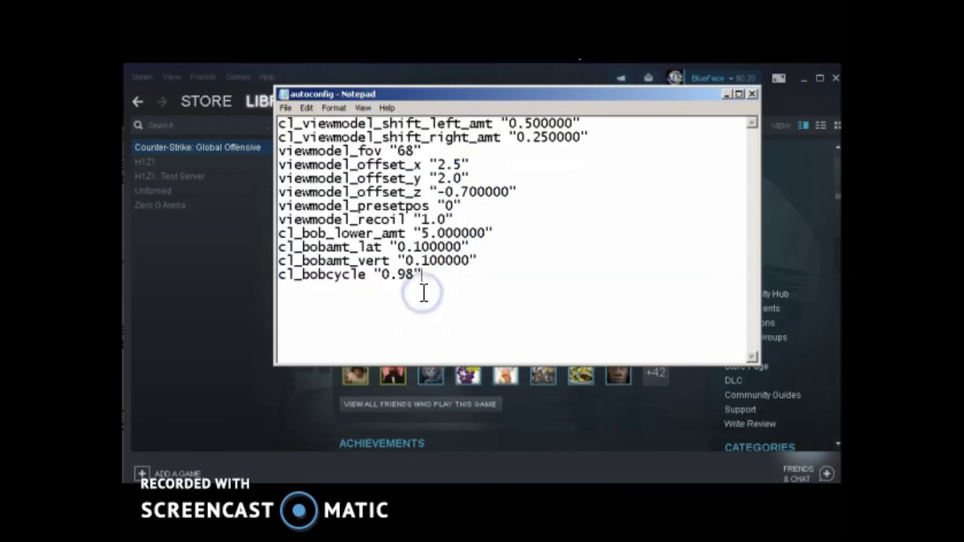